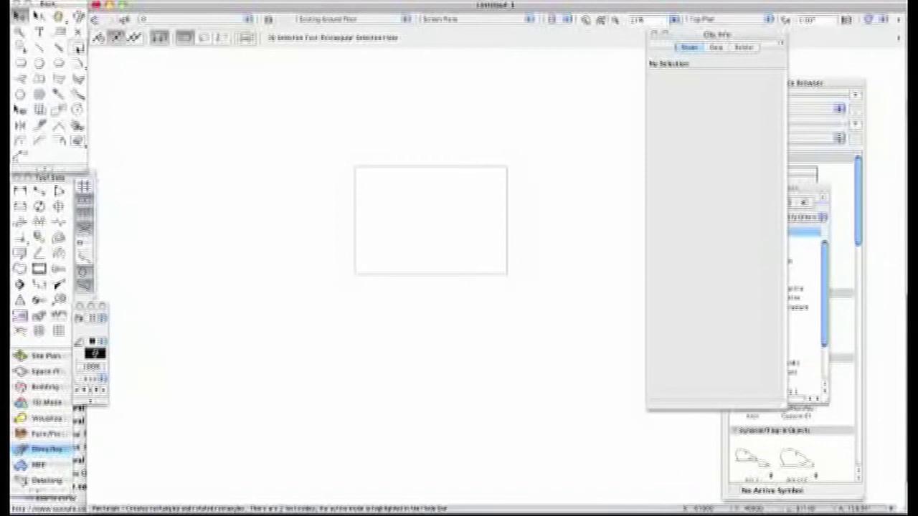
- Draw a narrow upright rectangle for a car-park bay near the top left of the page
{"action": "left_click", "coordinate": [77, 47]}
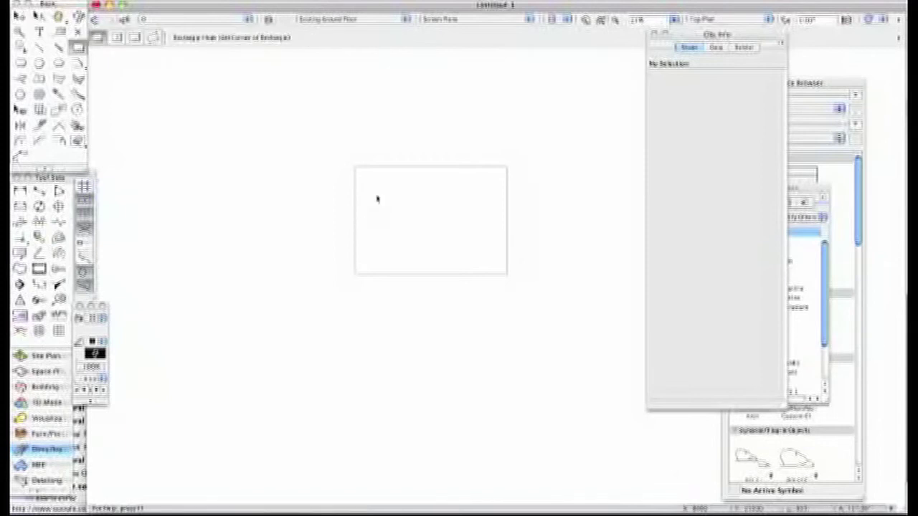
{"action": "scroll", "coordinate": [378, 200], "scroll_direction": "up", "scroll_amount": 2}
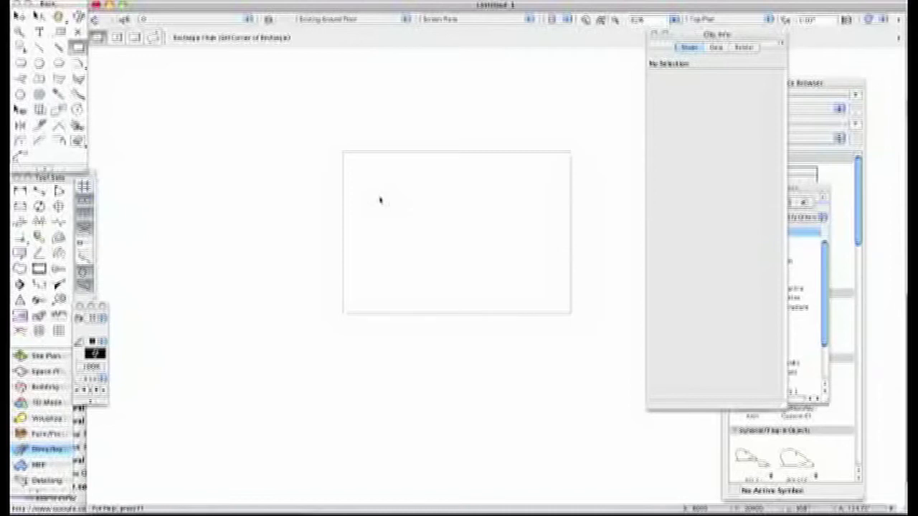
{"action": "scroll", "coordinate": [379, 199], "scroll_direction": "up", "scroll_amount": 2}
{"action": "left_click", "coordinate": [365, 167]}
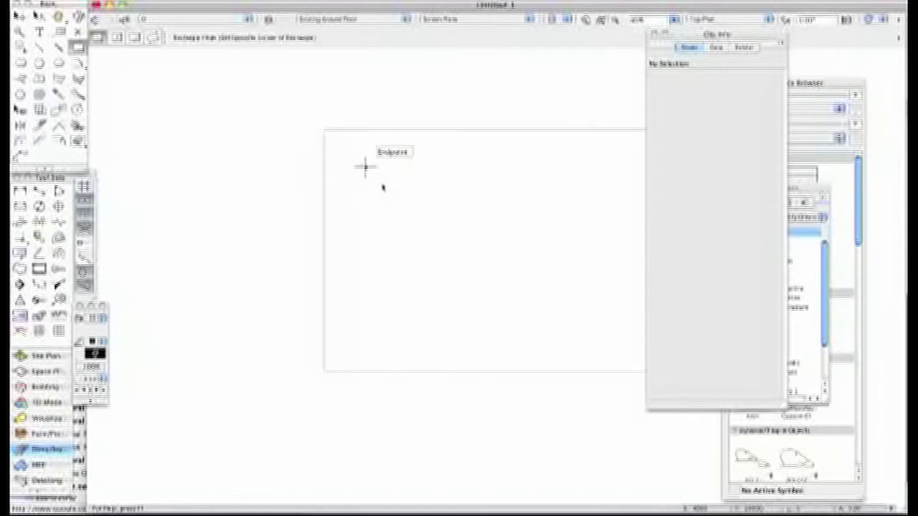
{"action": "left_click", "coordinate": [395, 219]}
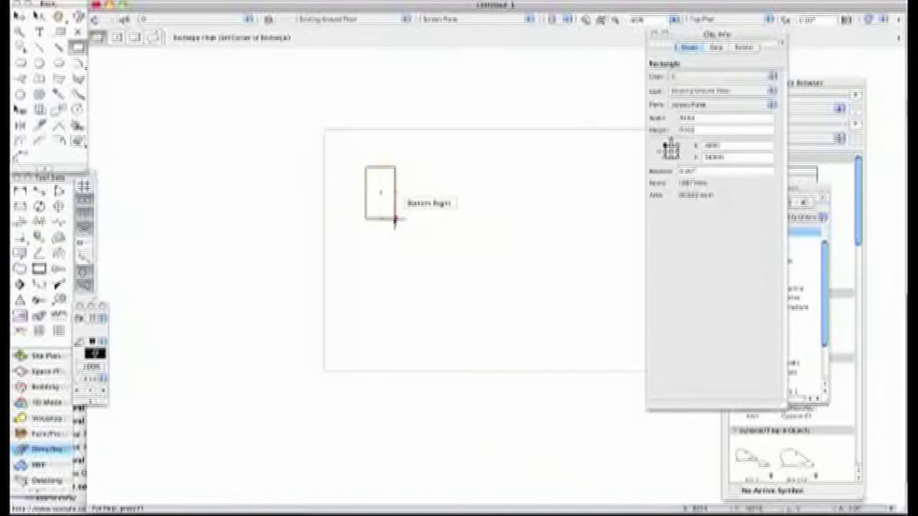
- Retype the bay rectangle's width and height numerically in the Object Info palette
{"action": "left_click", "coordinate": [699, 119]}
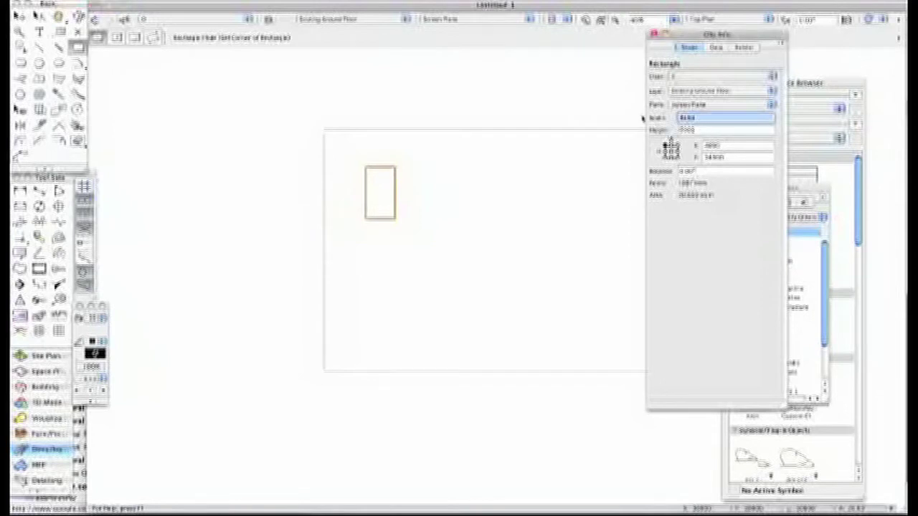
{"action": "type", "text": "24"}
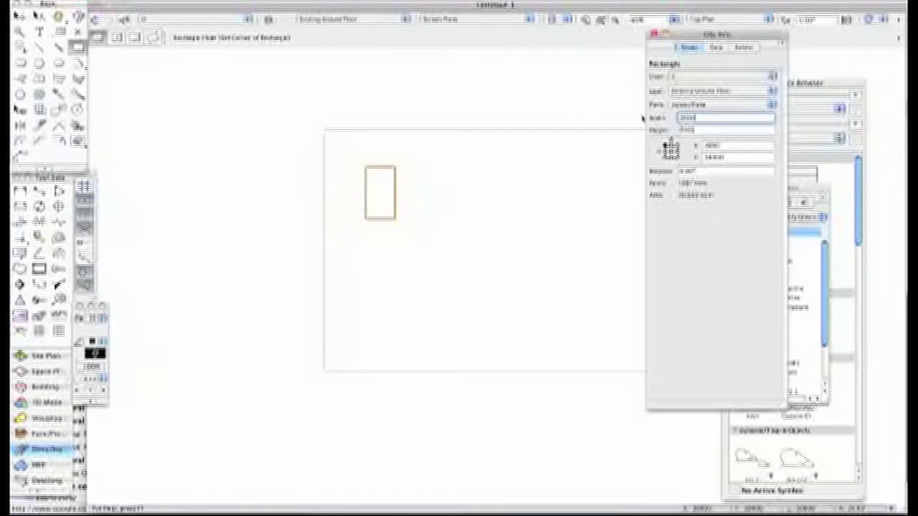
{"action": "key", "text": "Tab"}
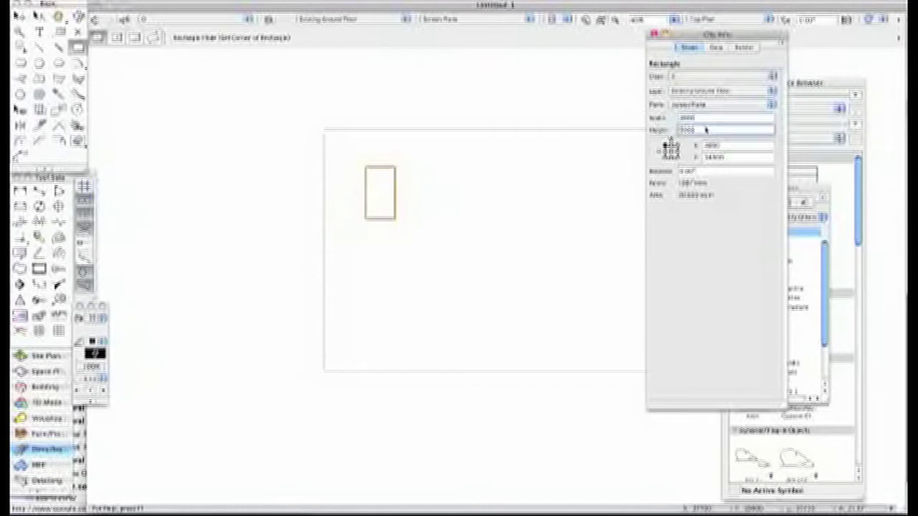
{"action": "type", "text": "2"}
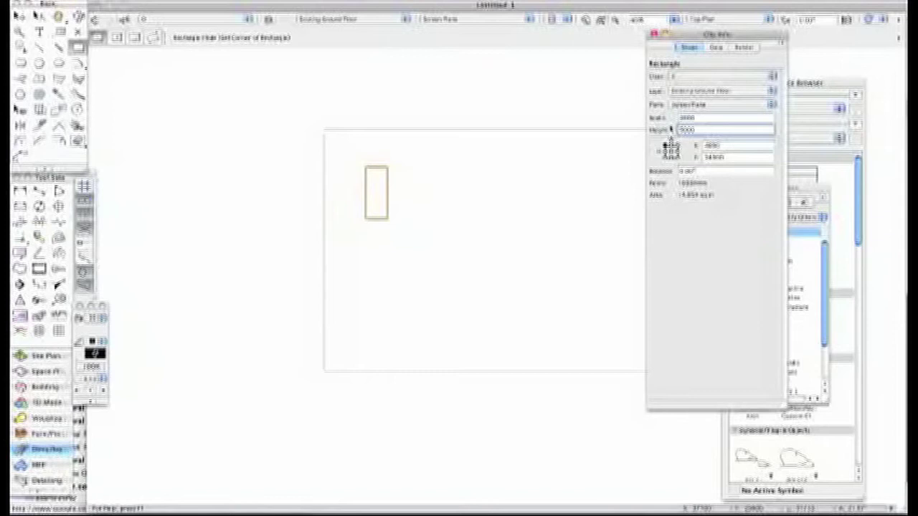
{"action": "type", "text": "000"}
{"action": "key", "text": "Return"}
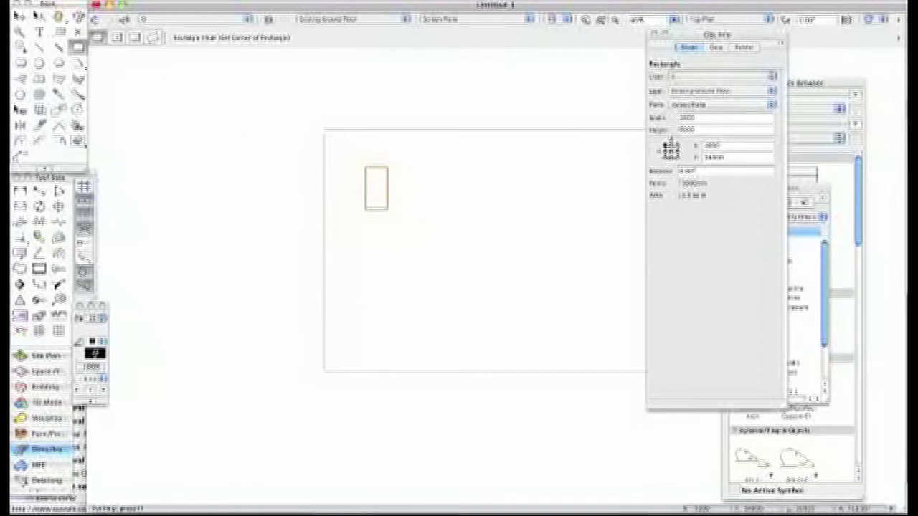
- Create a new class named Carpark in the class organisation settings
{"action": "left_click", "coordinate": [323, 3]}
{"action": "left_click", "coordinate": [337, 8]}
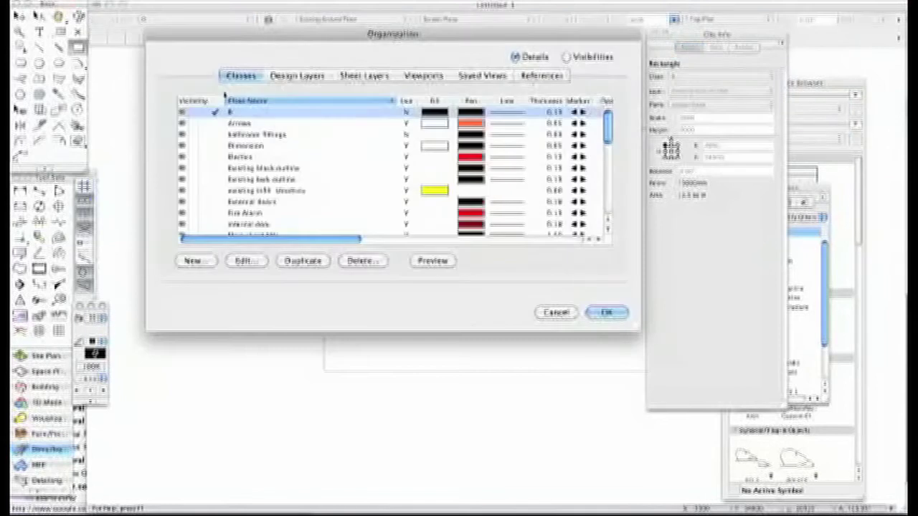
{"action": "left_click", "coordinate": [192, 260]}
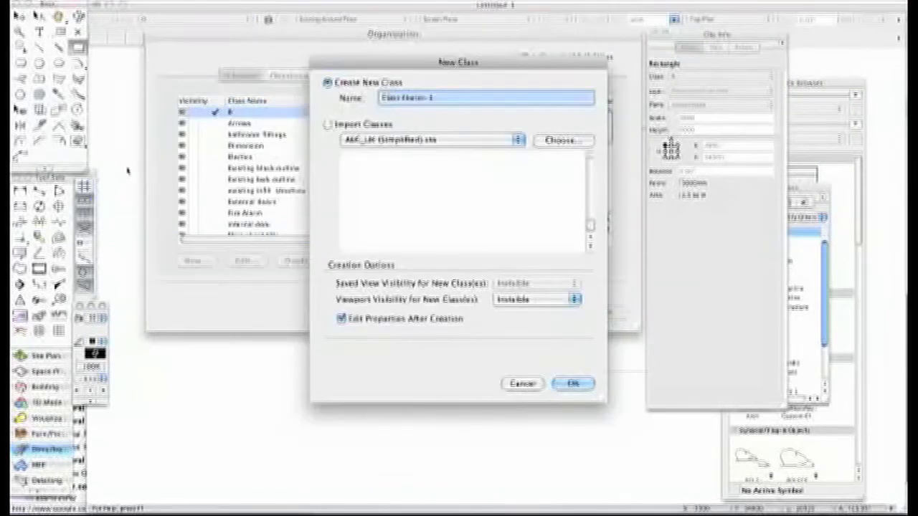
{"action": "type", "text": "Exteri"}
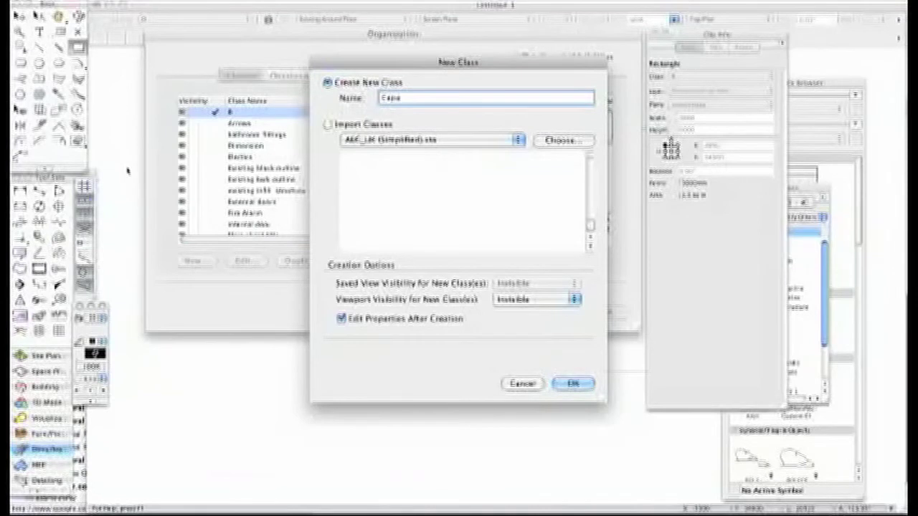
{"action": "key", "text": "BackSpace"}
{"action": "key", "text": "BackSpace"}
{"action": "key", "text": "BackSpace"}
{"action": "type", "text": "Carpark"}
{"action": "left_click", "coordinate": [574, 383]}
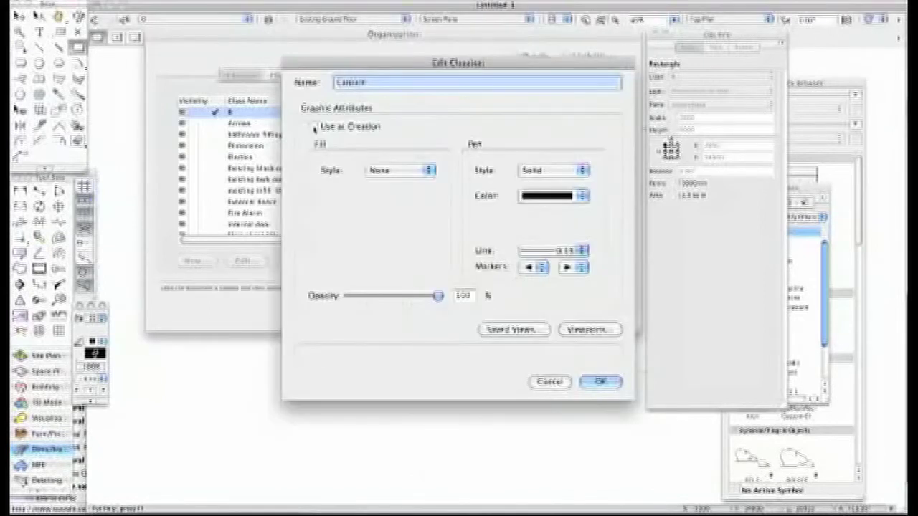
- Make Carpark's attributes apply at creation and assign the bay rectangle to Carpark
{"action": "left_click", "coordinate": [313, 126]}
{"action": "left_click", "coordinate": [601, 382]}
{"action": "left_click", "coordinate": [606, 311]}
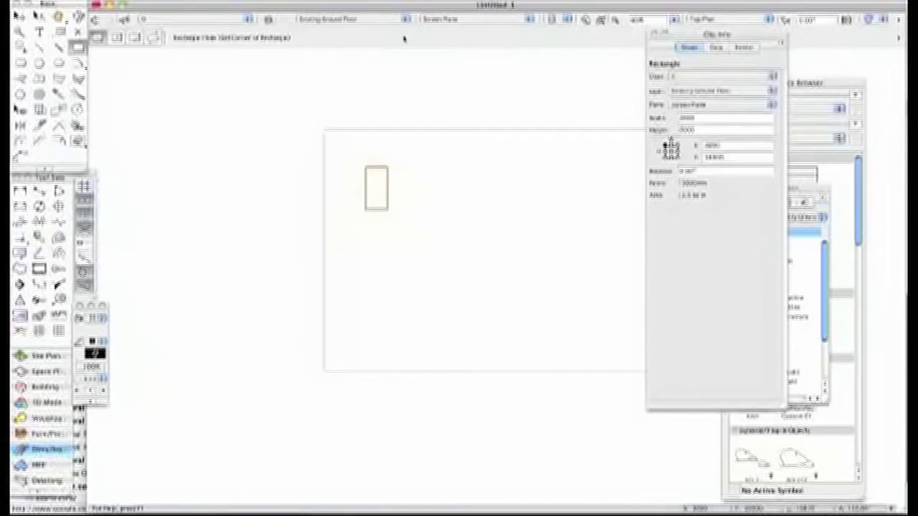
{"action": "left_click", "coordinate": [695, 82]}
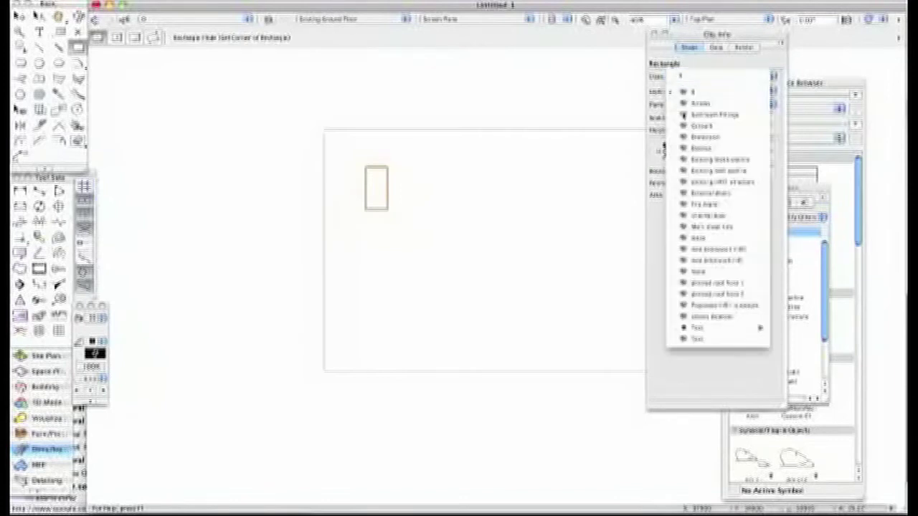
{"action": "left_click", "coordinate": [699, 127]}
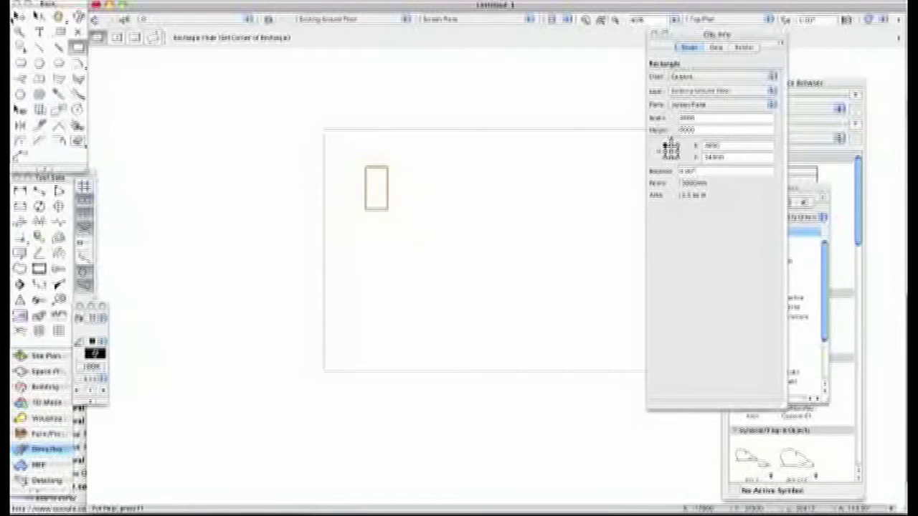
- Duplicate the bay rectangle in a linear array of 11 copies along X, making 12 bays
{"action": "key", "text": "x"}
{"action": "left_click", "coordinate": [178, 162]}
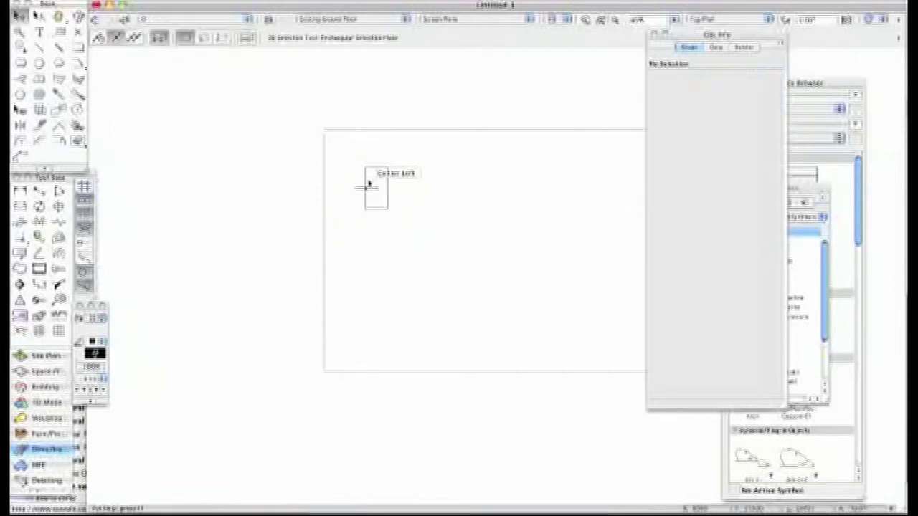
{"action": "left_click", "coordinate": [366, 188]}
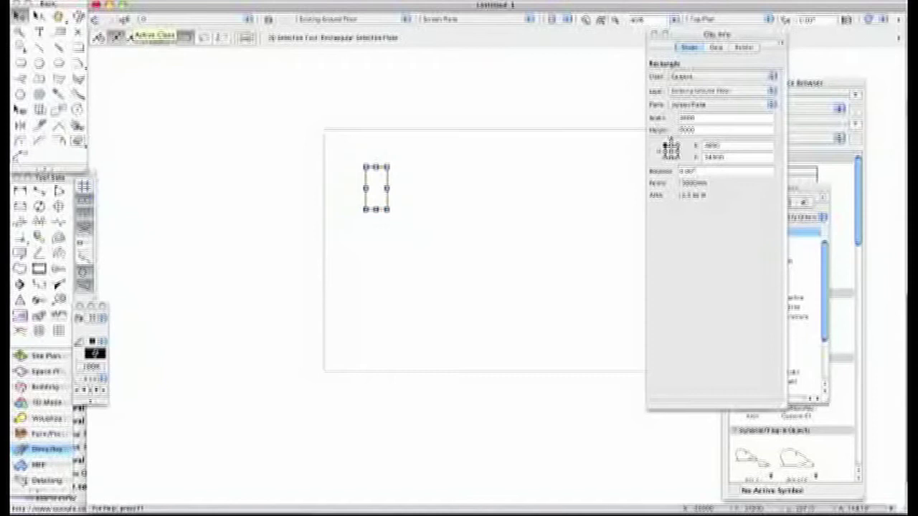
{"action": "left_click", "coordinate": [147, 1]}
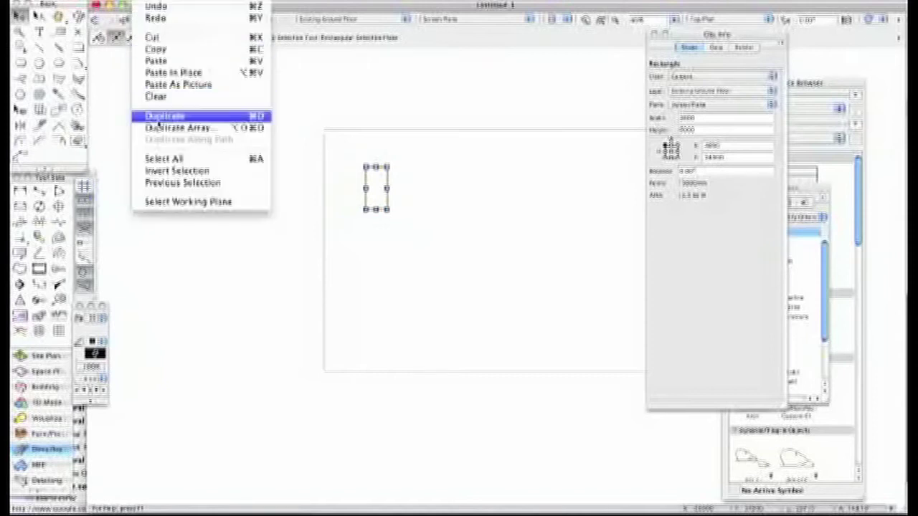
{"action": "left_click", "coordinate": [166, 128]}
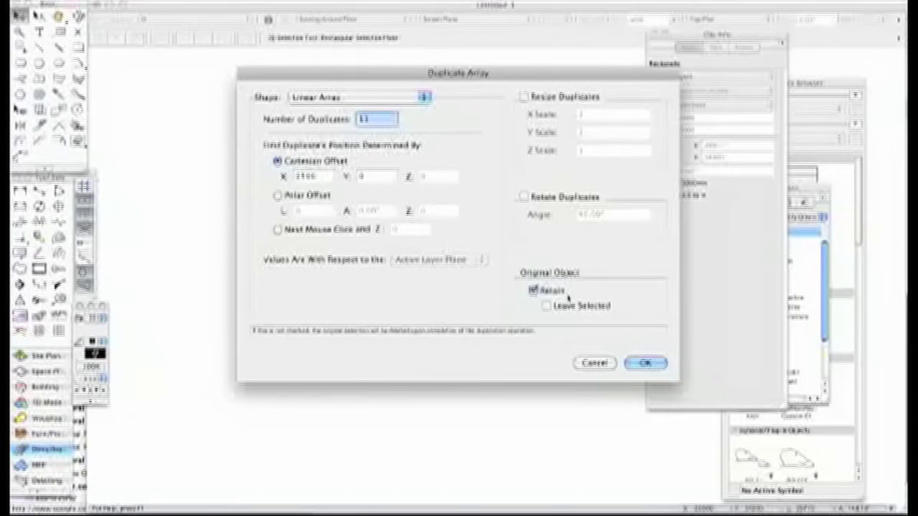
{"action": "left_click", "coordinate": [645, 364]}
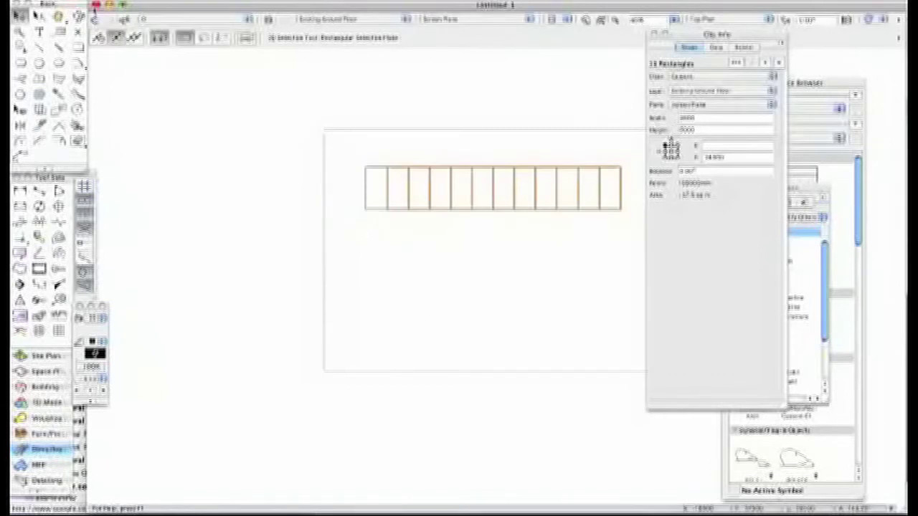
- Deselect the bays and shift the view to show the whole page
{"action": "left_click", "coordinate": [226, 269]}
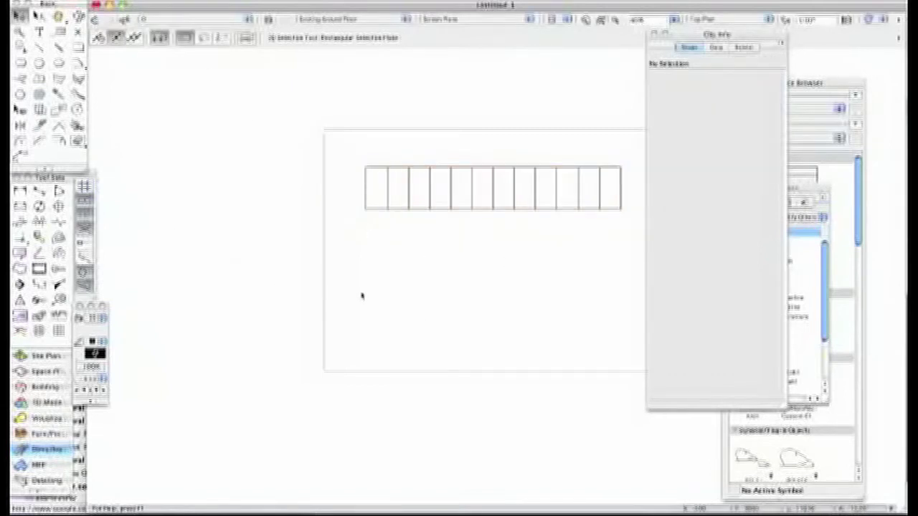
{"action": "middle_click_drag", "start_coordinate": [396, 298], "coordinate": [266, 297]}
{"action": "scroll", "coordinate": [267, 297], "scroll_direction": "down", "scroll_amount": 2}
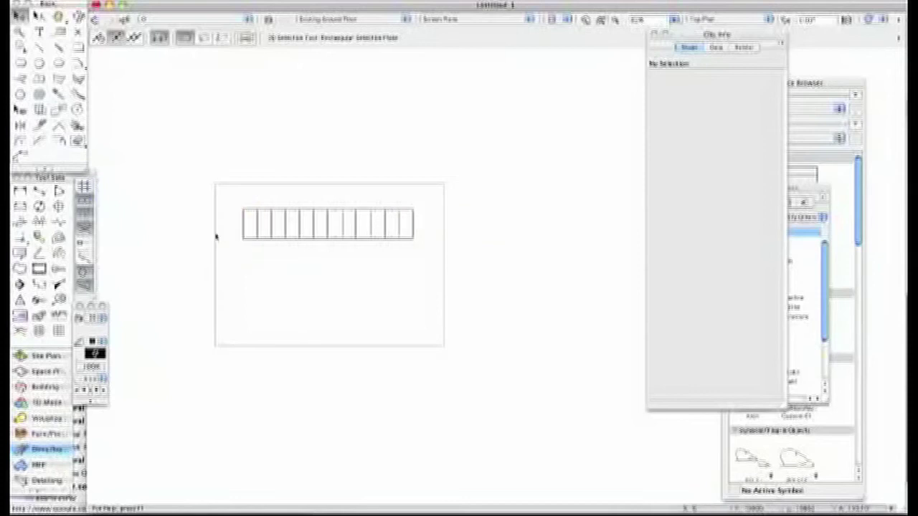
{"action": "left_click", "coordinate": [248, 209]}
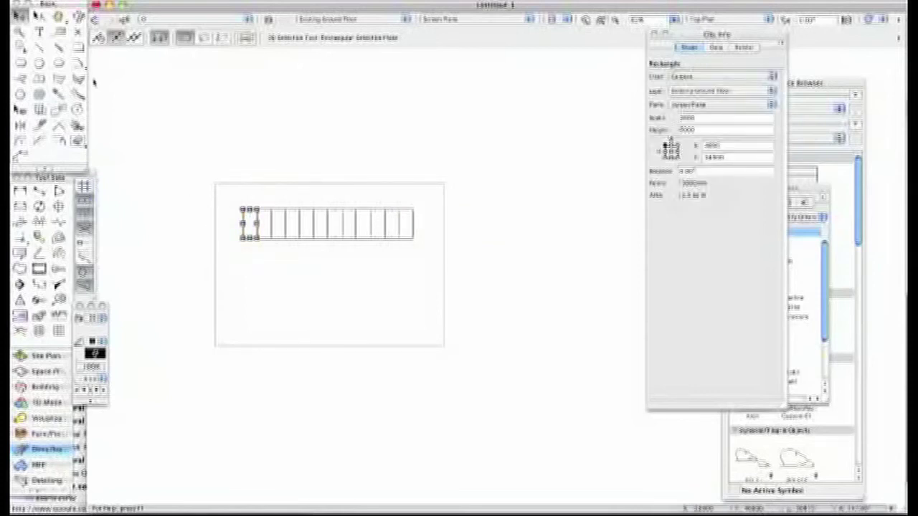
{"action": "left_click", "coordinate": [303, 354]}
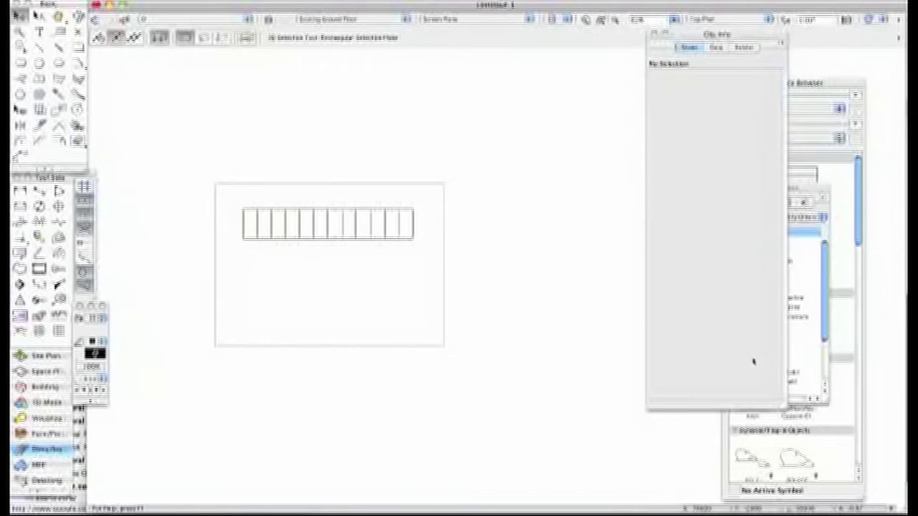
- In the Resource Browser, browse Untitled 1 and bring up its New Resource options
{"action": "left_click", "coordinate": [848, 410]}
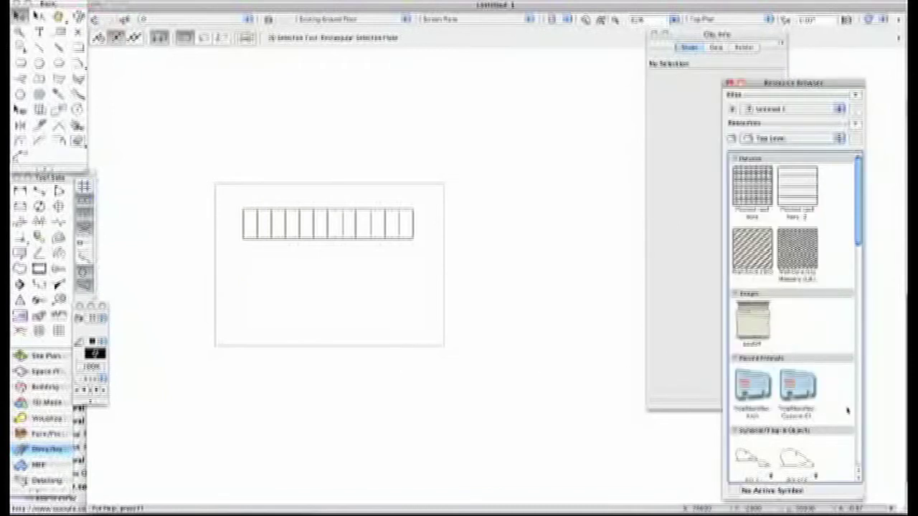
{"action": "left_click", "coordinate": [810, 138]}
{"action": "left_click", "coordinate": [809, 138]}
{"action": "left_click", "coordinate": [807, 110]}
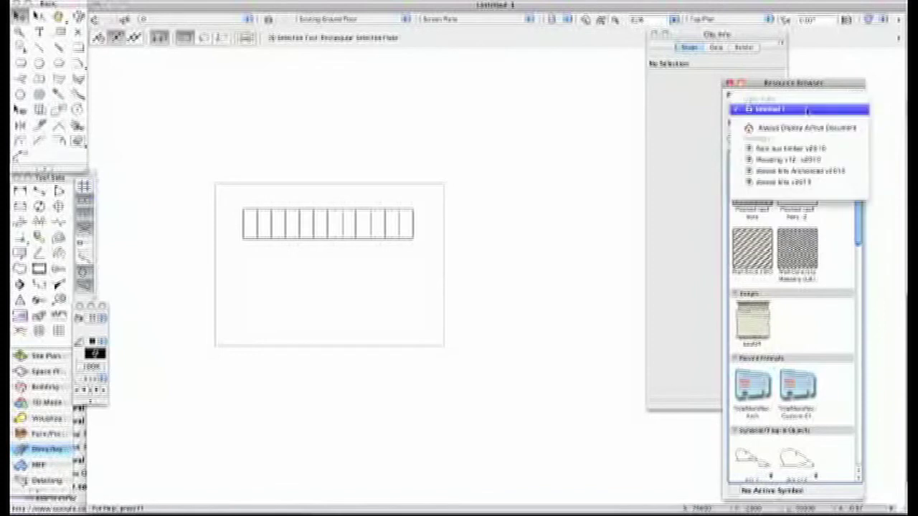
{"action": "left_click", "coordinate": [807, 110]}
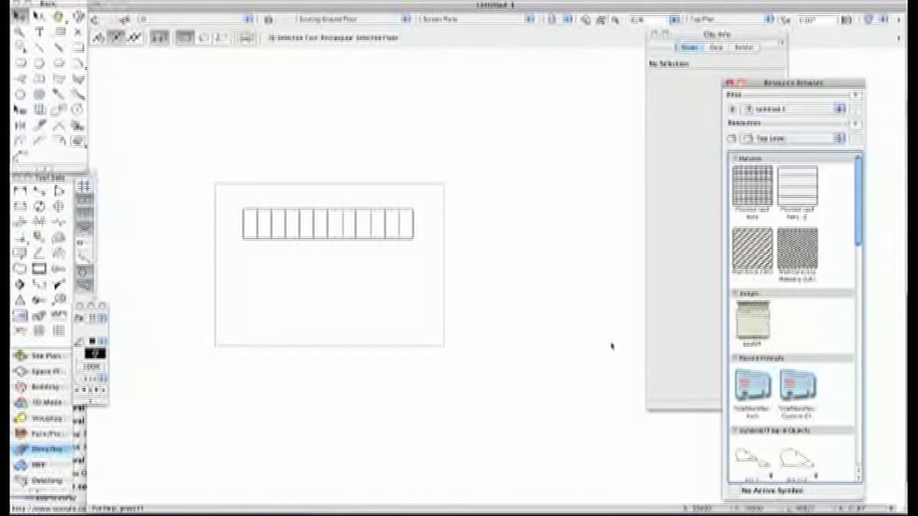
{"action": "right_click", "coordinate": [806, 327]}
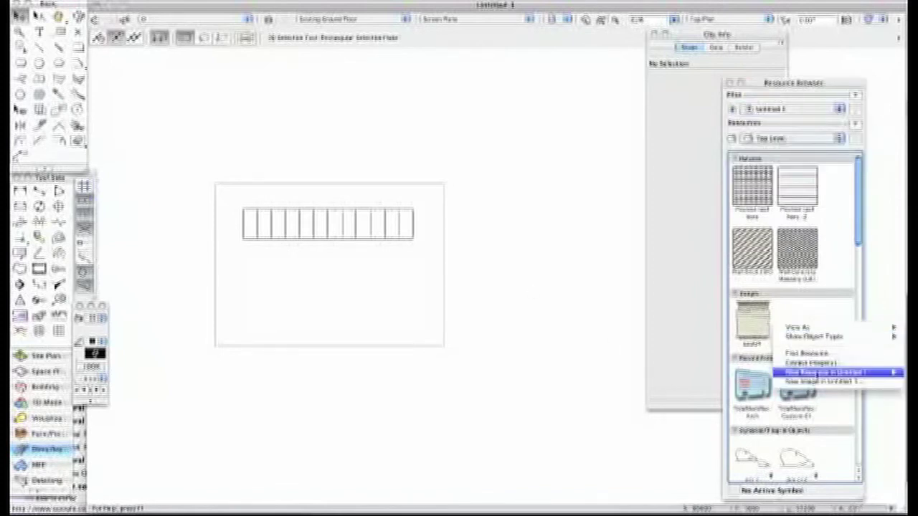
{"action": "mouse_move", "coordinate": [824, 374]}
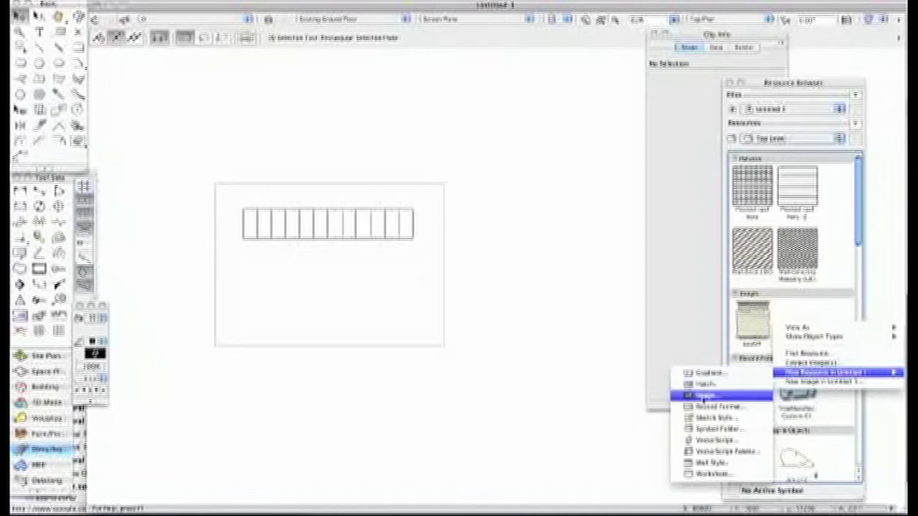
- Name the new worksheet 'Available carparking' and give it 3 rows and 3 columns
{"action": "left_click", "coordinate": [714, 475]}
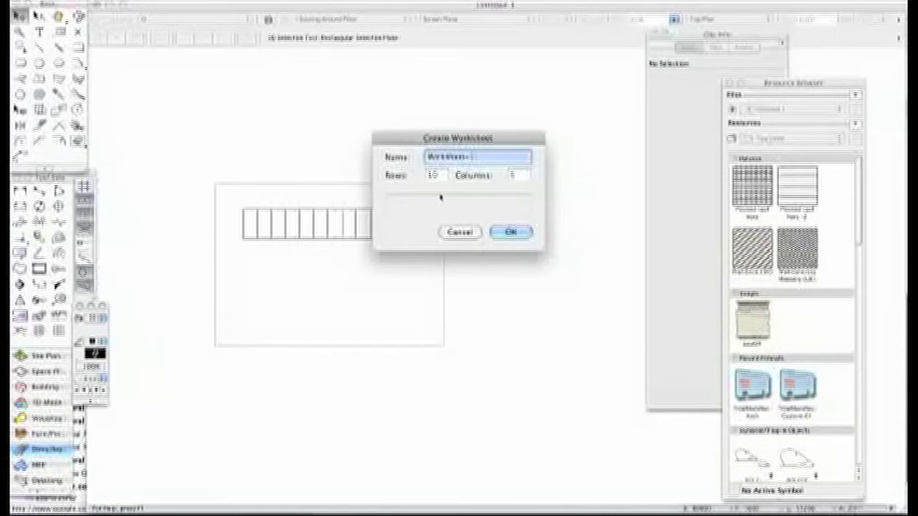
{"action": "type", "text": "Auto"}
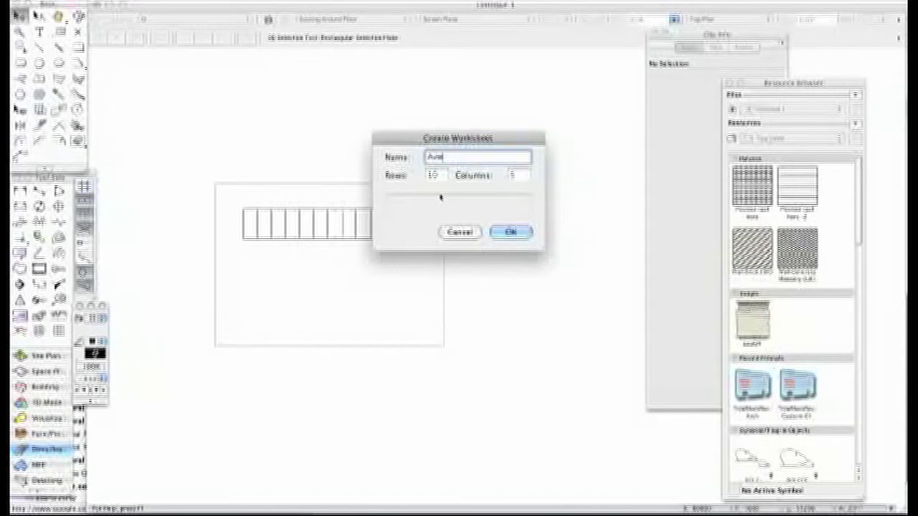
{"action": "type", "text": "table rep"}
{"action": "key", "text": "BackSpace"}
{"action": "type", "text": "rparking"}
{"action": "key", "text": "Tab"}
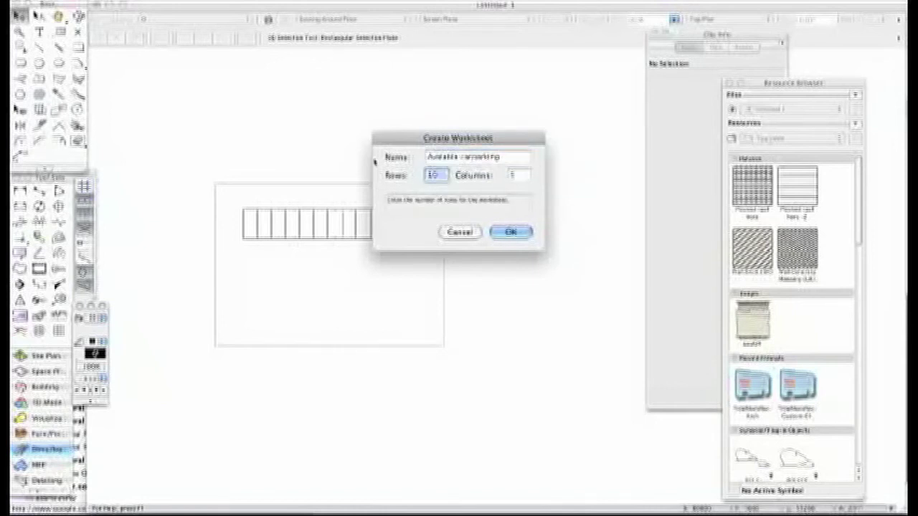
{"action": "type", "text": "3"}
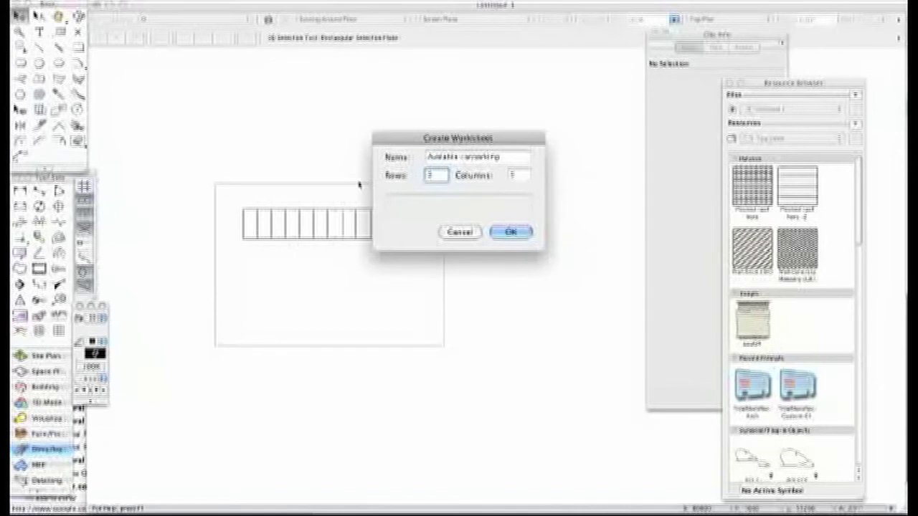
{"action": "left_click", "coordinate": [517, 175]}
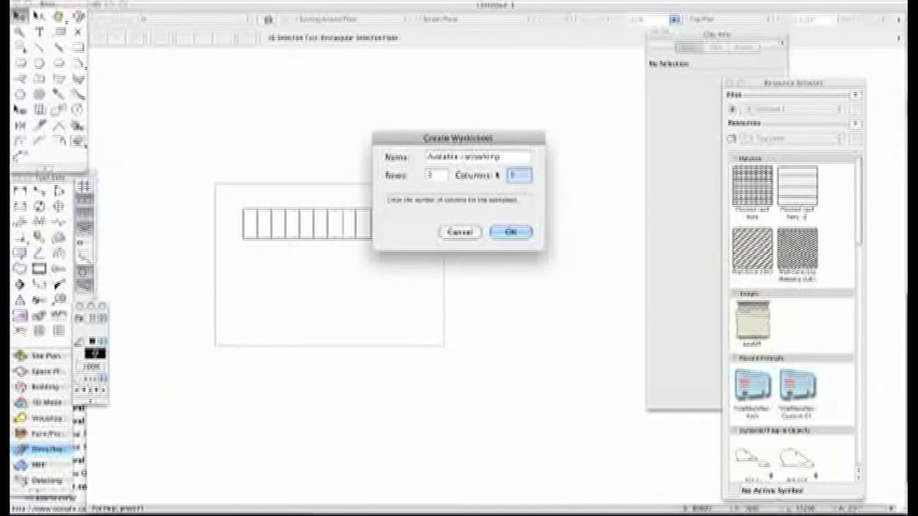
{"action": "type", "text": "3"}
- Confirm the 3×3 worksheet and enter the heading No in cell B1
{"action": "left_click", "coordinate": [511, 232]}
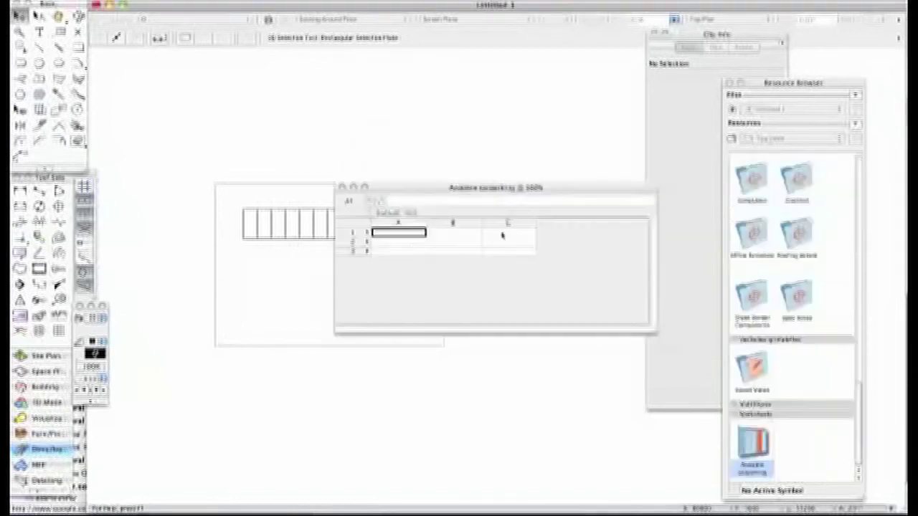
{"action": "left_click", "coordinate": [443, 236]}
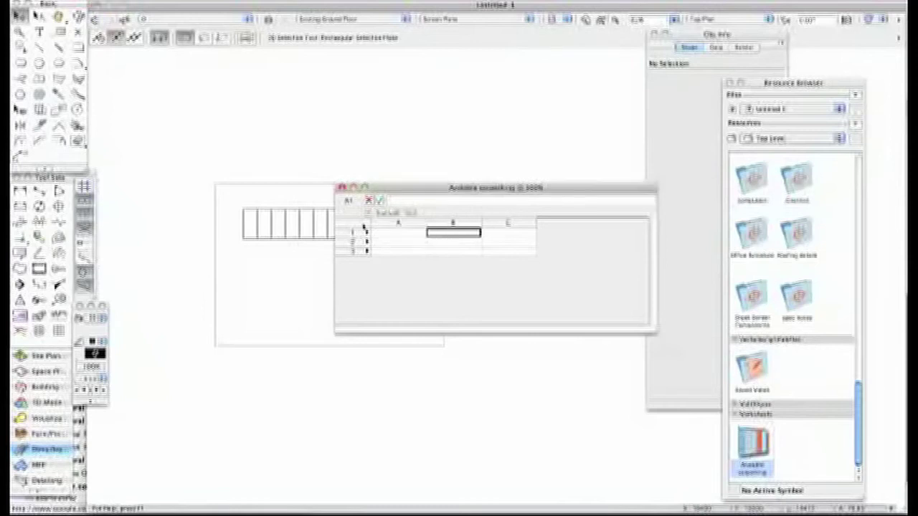
{"action": "type", "text": "N"}
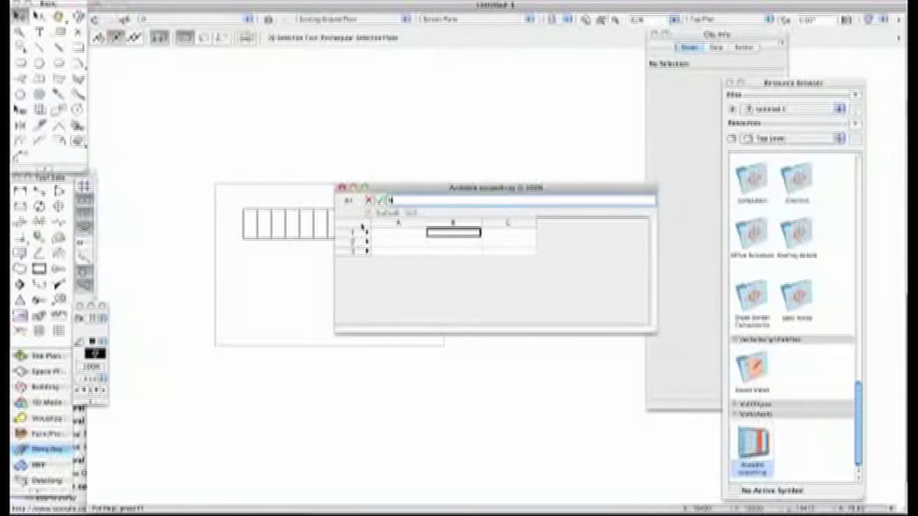
{"action": "type", "text": "am"}
{"action": "left_click", "coordinate": [379, 201]}
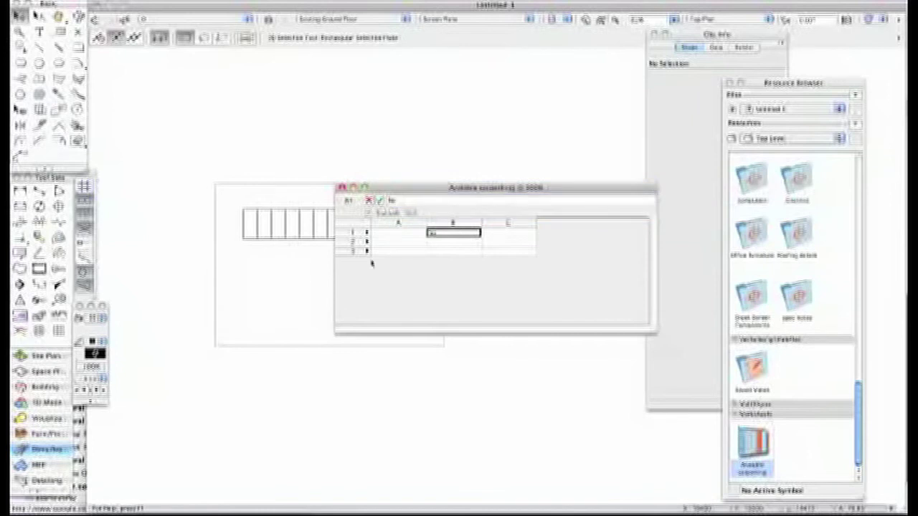
- Enter the label Basic parking in cell A2, then select cell B2
{"action": "left_click", "coordinate": [439, 244]}
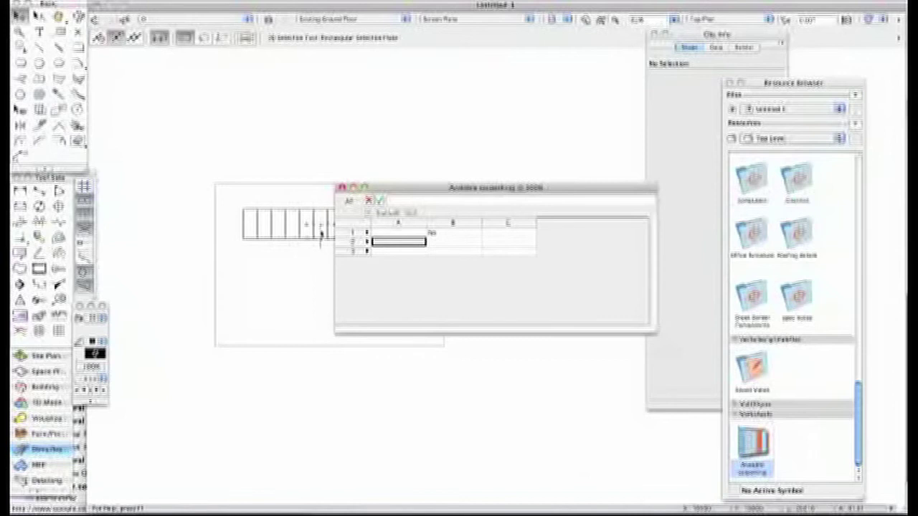
{"action": "type", "text": "Hele parkering"}
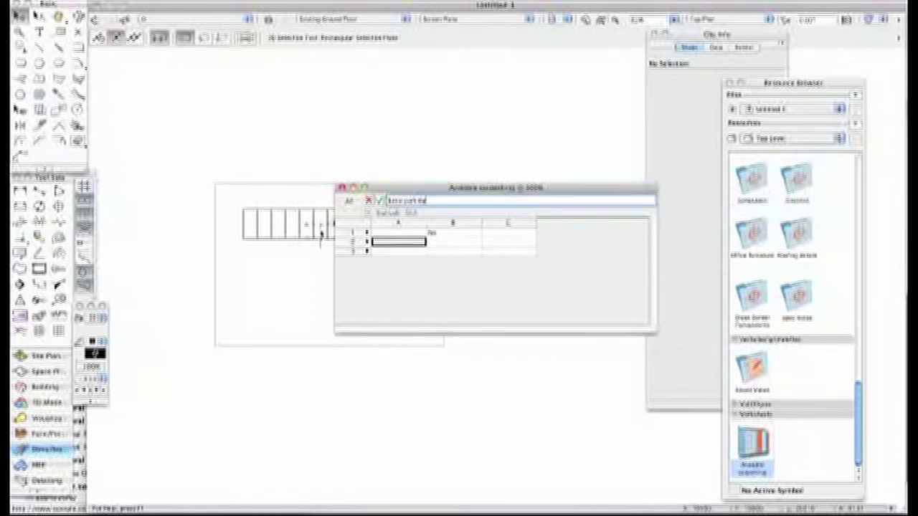
{"action": "left_click", "coordinate": [456, 242]}
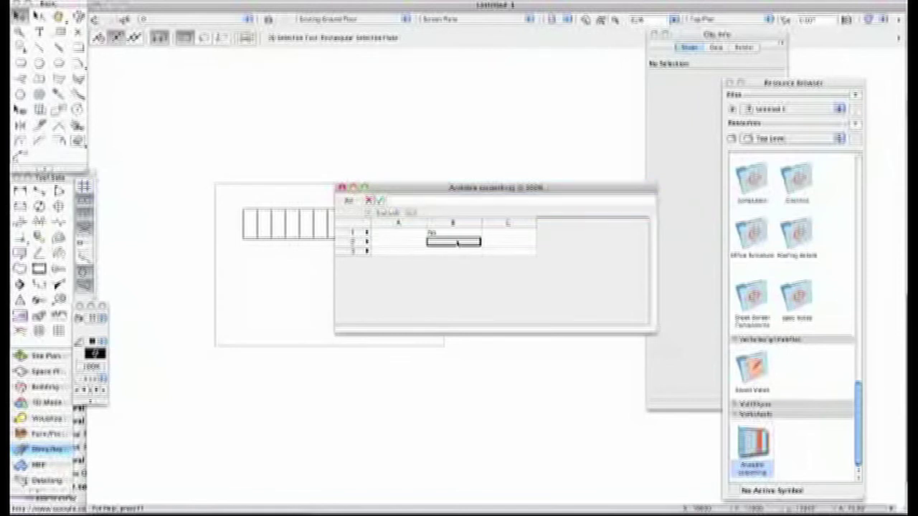
{"action": "left_click", "coordinate": [399, 243]}
{"action": "left_click", "coordinate": [405, 205]}
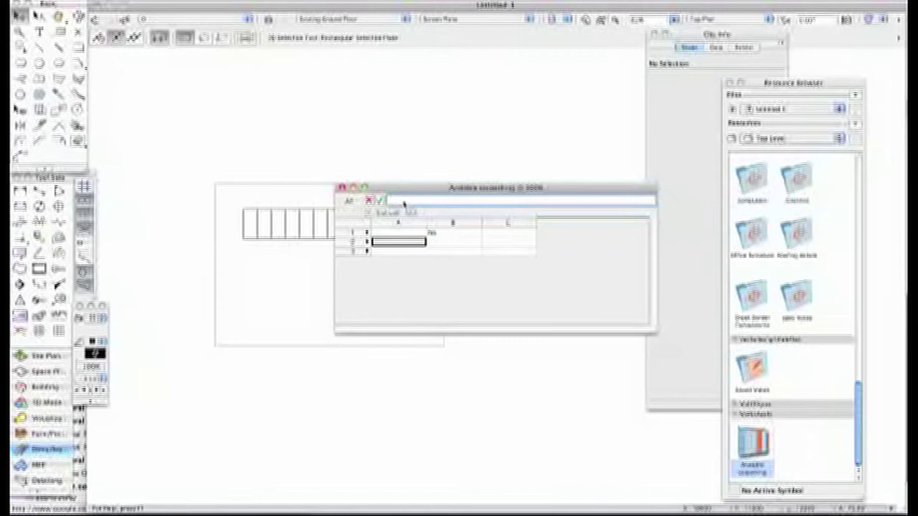
{"action": "type", "text": "Bookcasing"}
{"action": "left_click", "coordinate": [379, 201]}
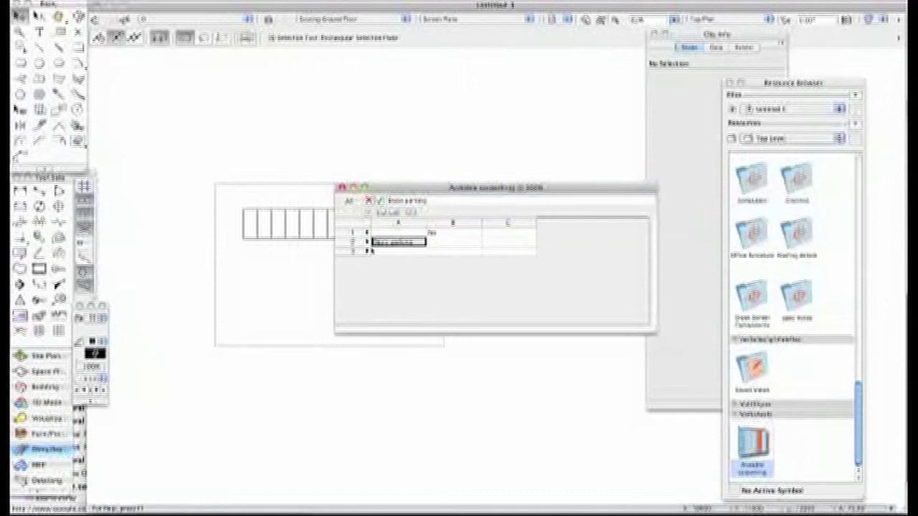
{"action": "left_click", "coordinate": [449, 243]}
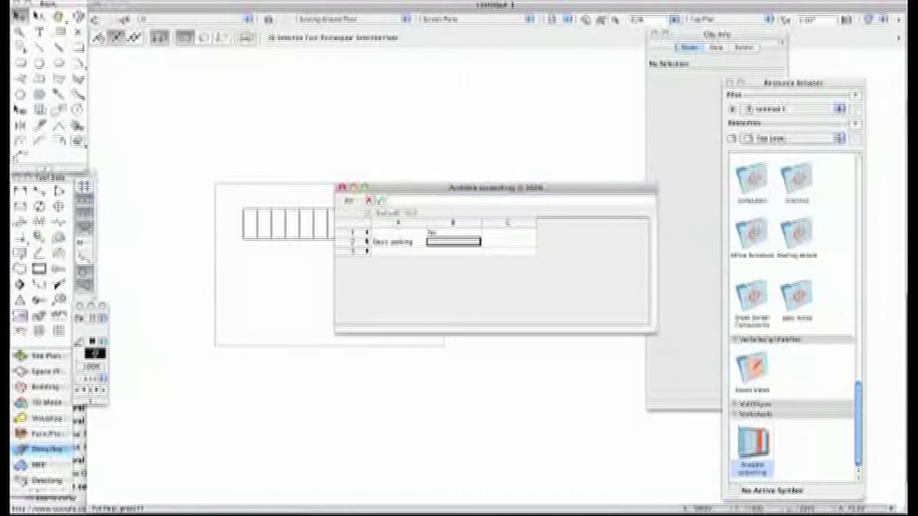
{"action": "left_click", "coordinate": [367, 215]}
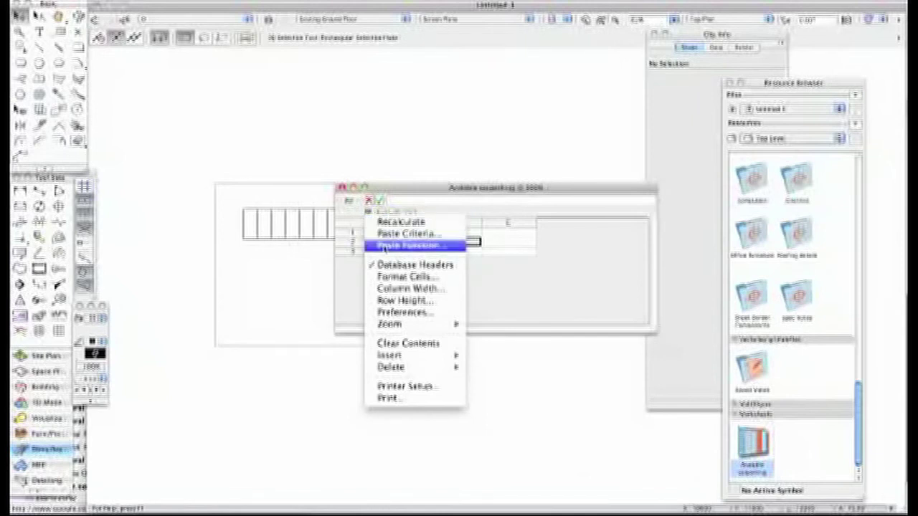
- Insert the Count function into cell B2's formula
{"action": "left_click", "coordinate": [384, 246]}
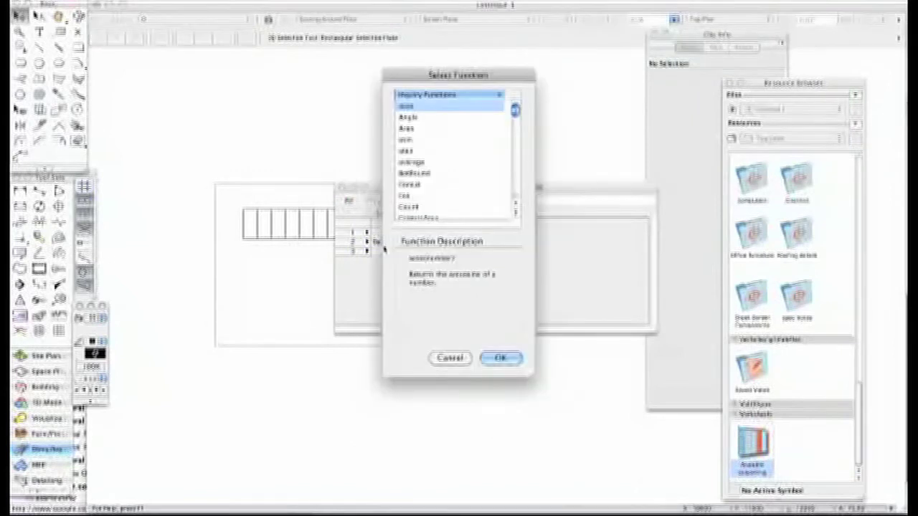
{"action": "left_click", "coordinate": [421, 208]}
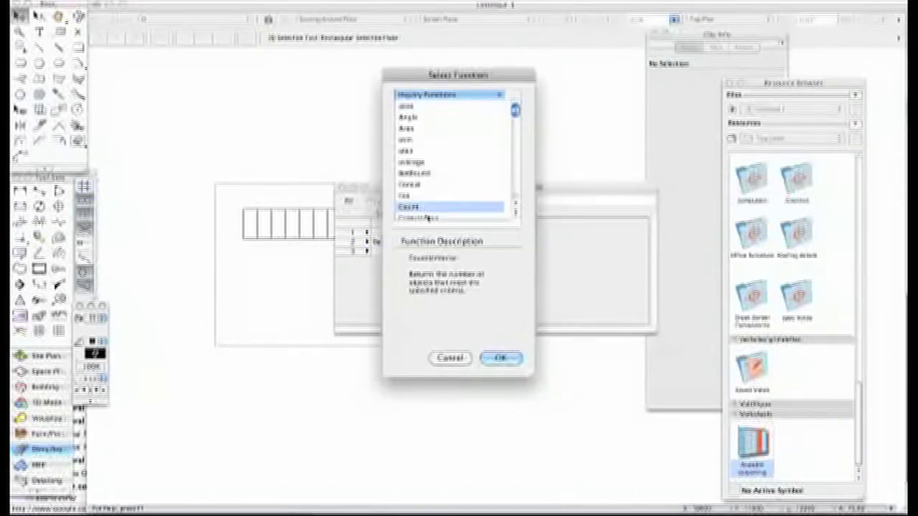
{"action": "left_click", "coordinate": [499, 359]}
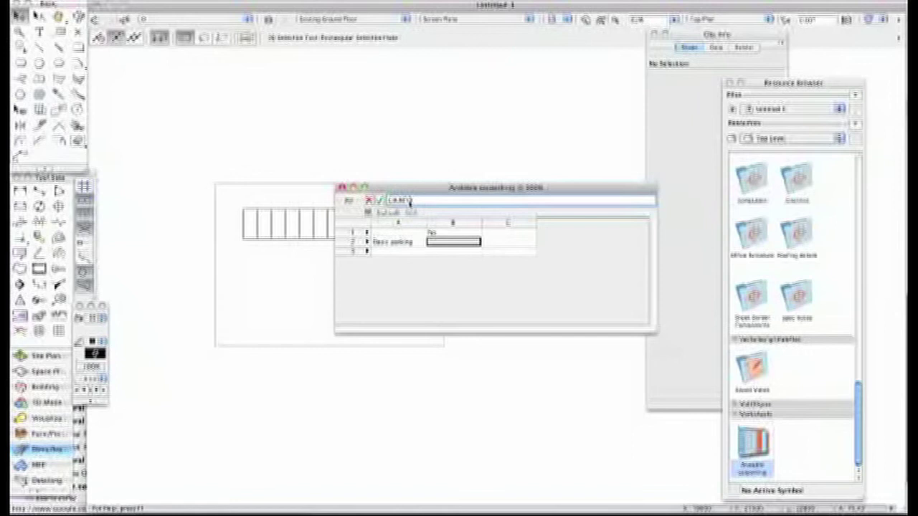
{"action": "left_click", "coordinate": [368, 214]}
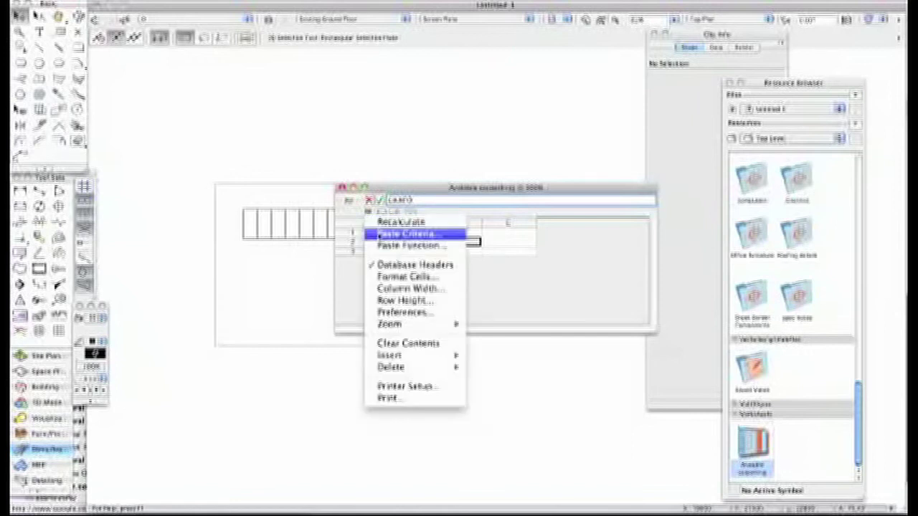
- Add the criterion Class is Carpark to the B2 Count formula
{"action": "left_click", "coordinate": [379, 235]}
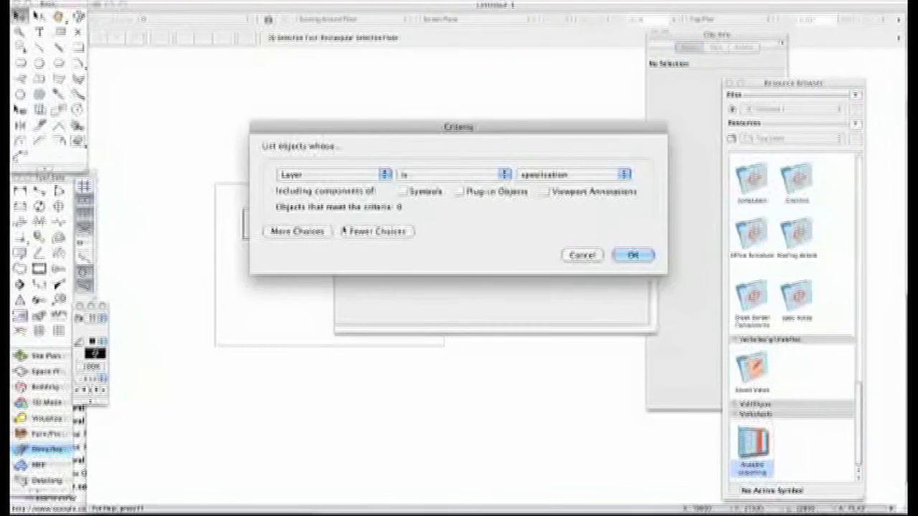
{"action": "left_click", "coordinate": [374, 175]}
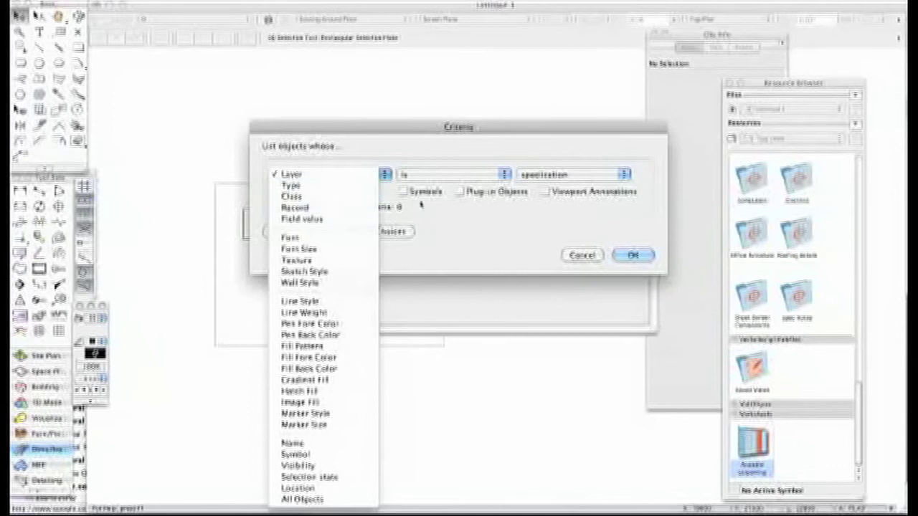
{"action": "left_click", "coordinate": [320, 197]}
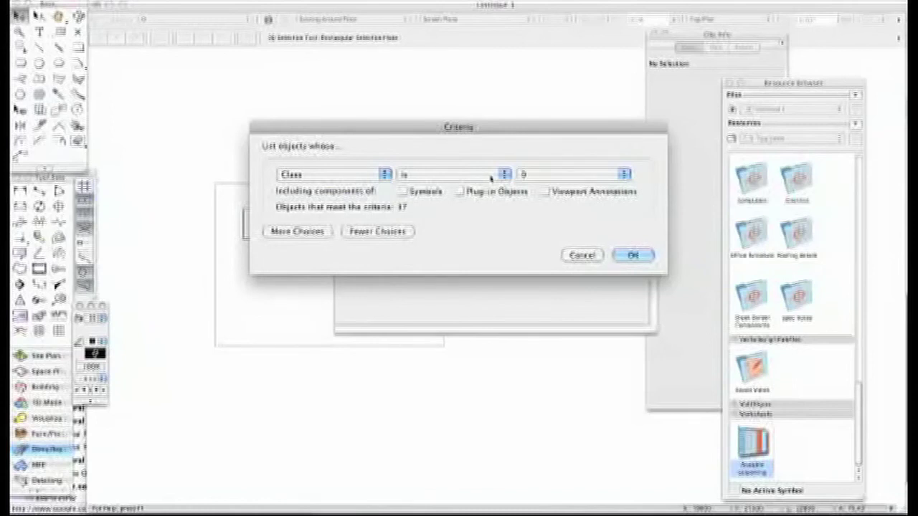
{"action": "left_click", "coordinate": [539, 177]}
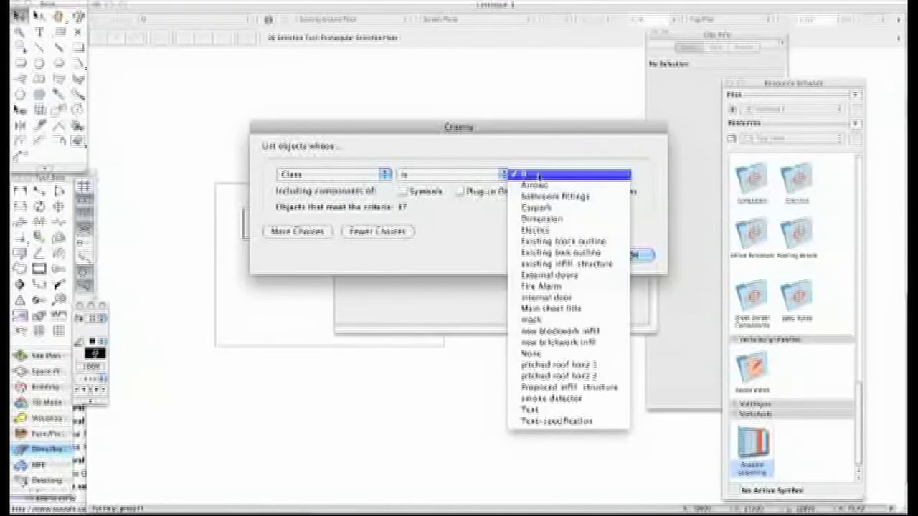
{"action": "left_click", "coordinate": [536, 207]}
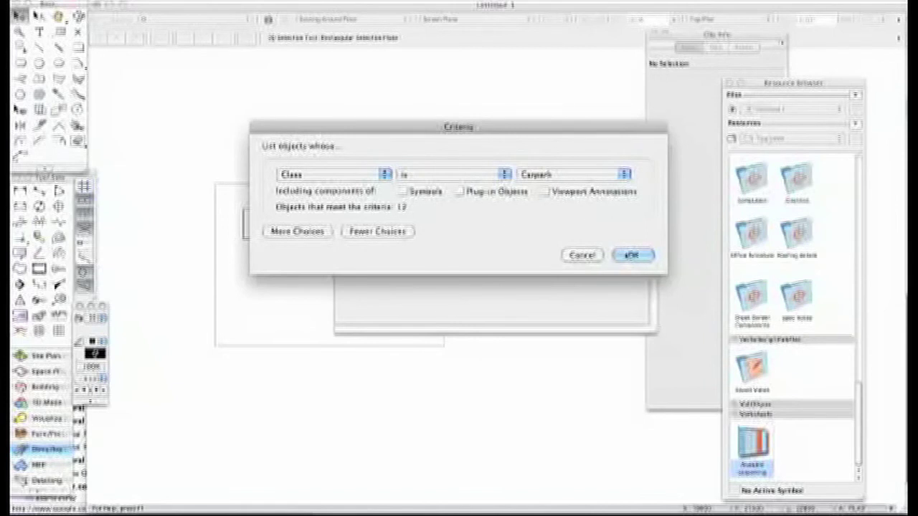
{"action": "left_click", "coordinate": [631, 255]}
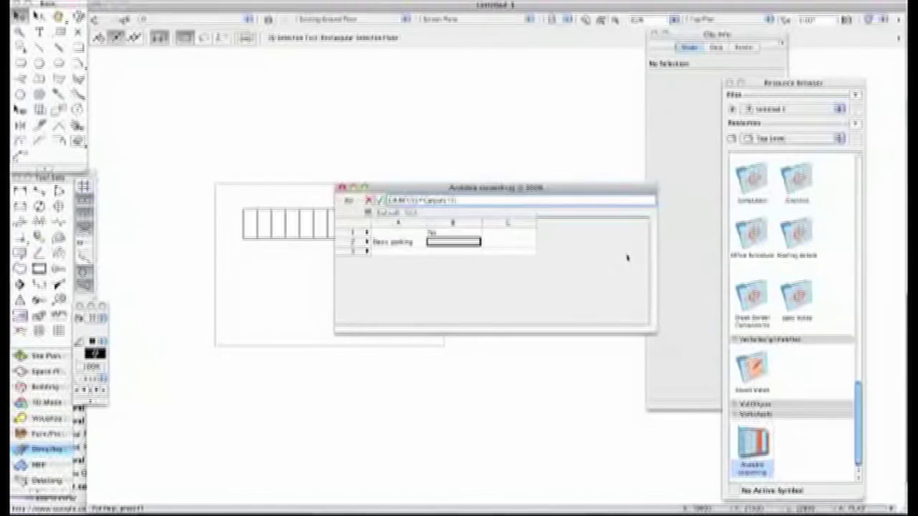
- Accept the revised B2 formula so it shows 12, and reposition the worksheet window
{"action": "left_click", "coordinate": [380, 201]}
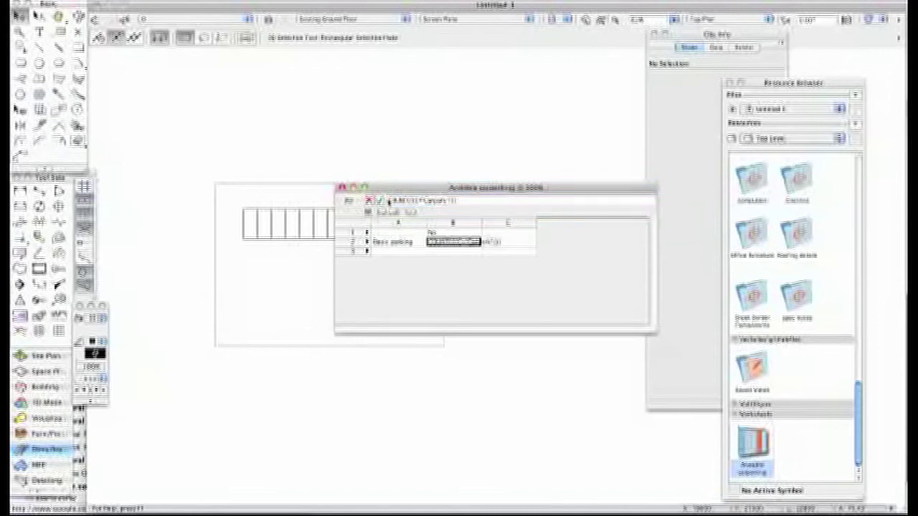
{"action": "left_click", "coordinate": [386, 201]}
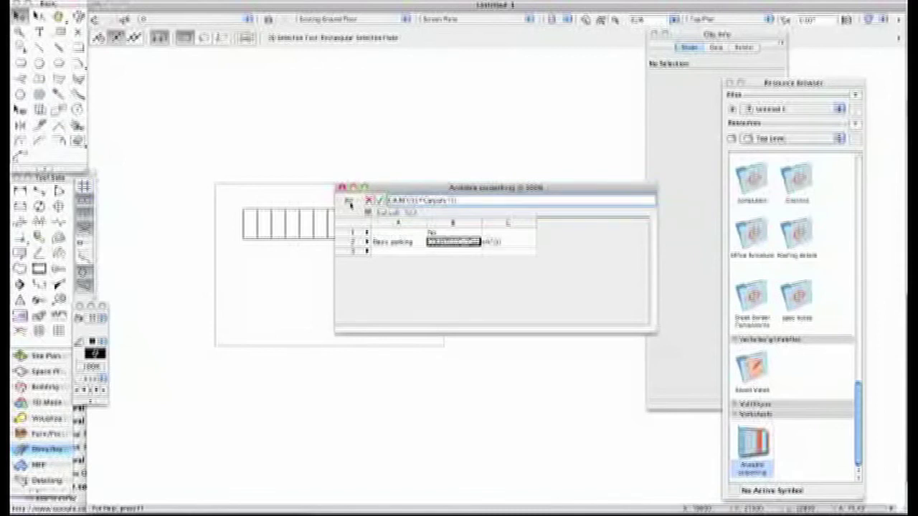
{"action": "left_click", "coordinate": [350, 204]}
{"action": "left_click", "coordinate": [379, 201]}
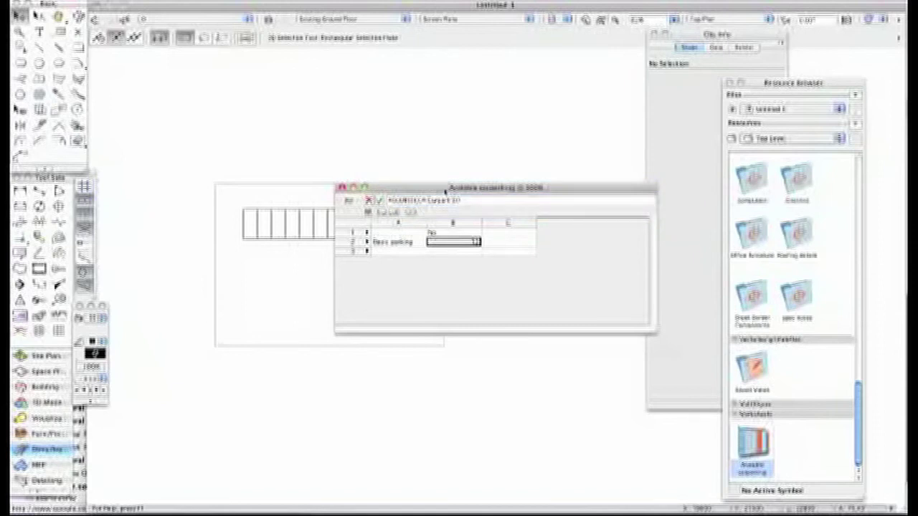
{"action": "left_click_drag", "start_coordinate": [445, 189], "coordinate": [346, 307]}
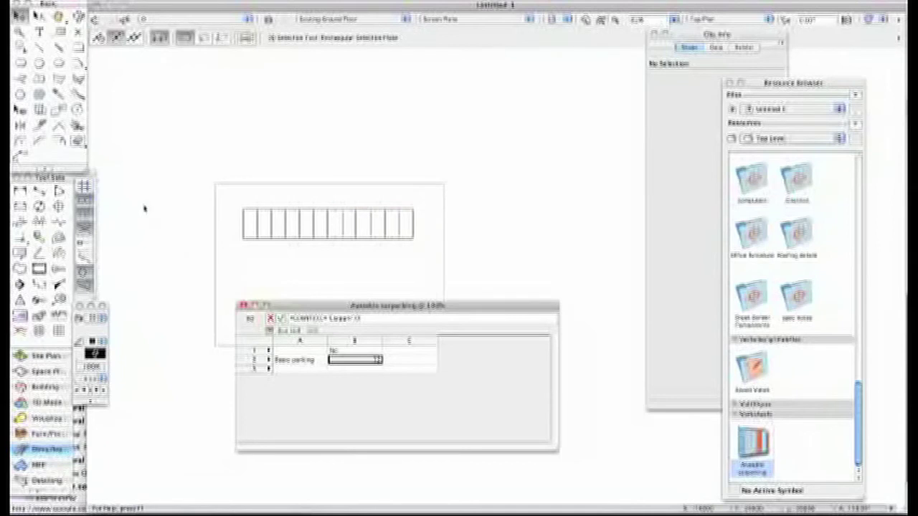
{"action": "mouse_move", "coordinate": [393, 306]}
{"action": "left_mouse_down"}
{"action": "mouse_move", "coordinate": [391, 242]}
{"action": "mouse_move", "coordinate": [489, 59]}
{"action": "mouse_move", "coordinate": [479, 76]}
{"action": "left_mouse_up"}
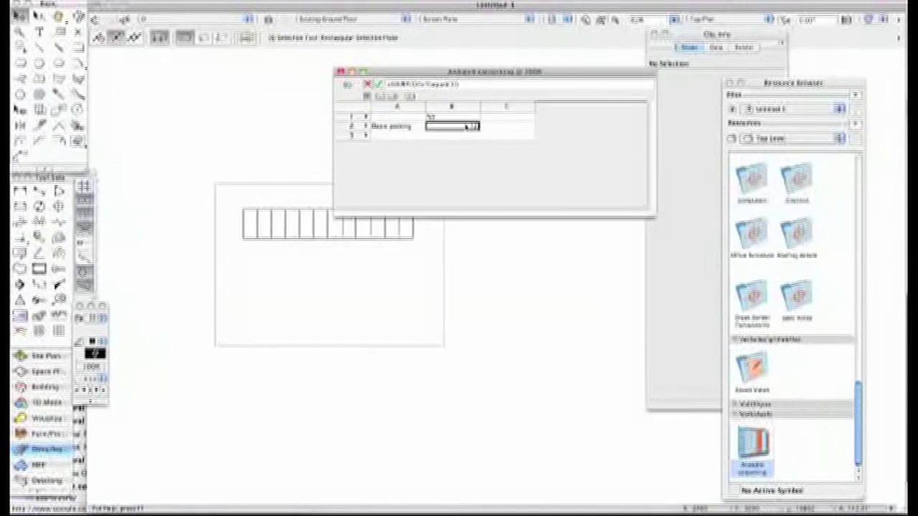
- Close the worksheet window and place Available carparking on the page, below right of the bays
{"action": "left_click", "coordinate": [341, 72]}
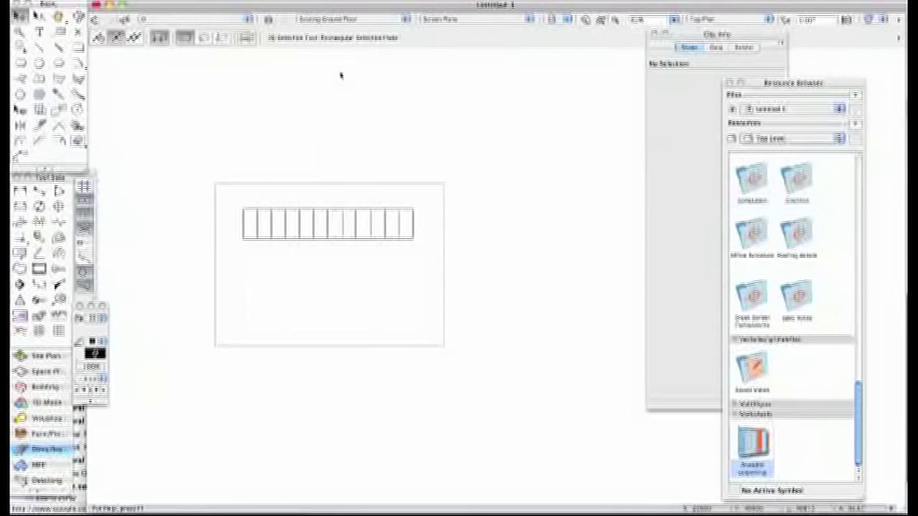
{"action": "mouse_move", "coordinate": [754, 443]}
{"action": "left_mouse_down"}
{"action": "mouse_move", "coordinate": [703, 373]}
{"action": "mouse_move", "coordinate": [382, 291]}
{"action": "left_mouse_up"}
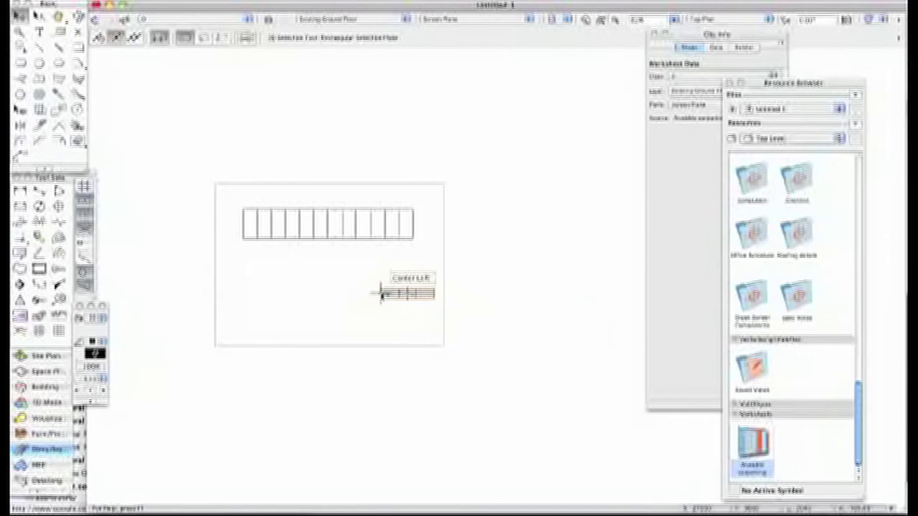
{"action": "scroll", "coordinate": [379, 293], "scroll_direction": "up", "scroll_amount": 3}
{"action": "scroll", "coordinate": [375, 299], "scroll_direction": "down", "scroll_amount": 5}
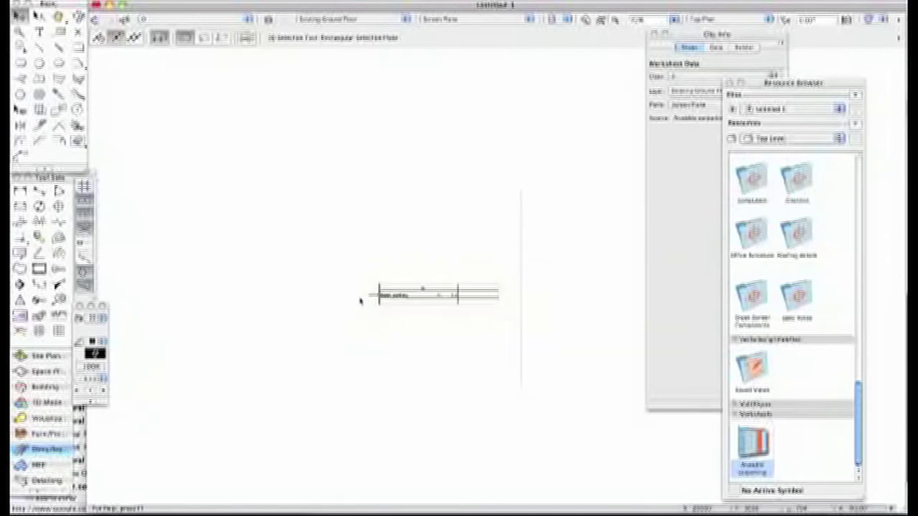
{"action": "key", "text": "x"}
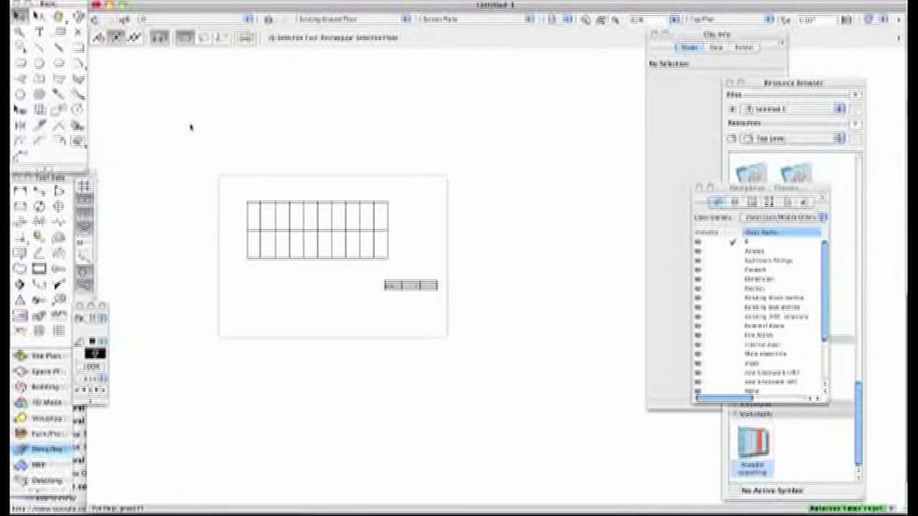
- Switch the active layer to Existing Lower Ground Floor, then back to Existing Ground Floor
{"action": "left_click", "coordinate": [320, 20]}
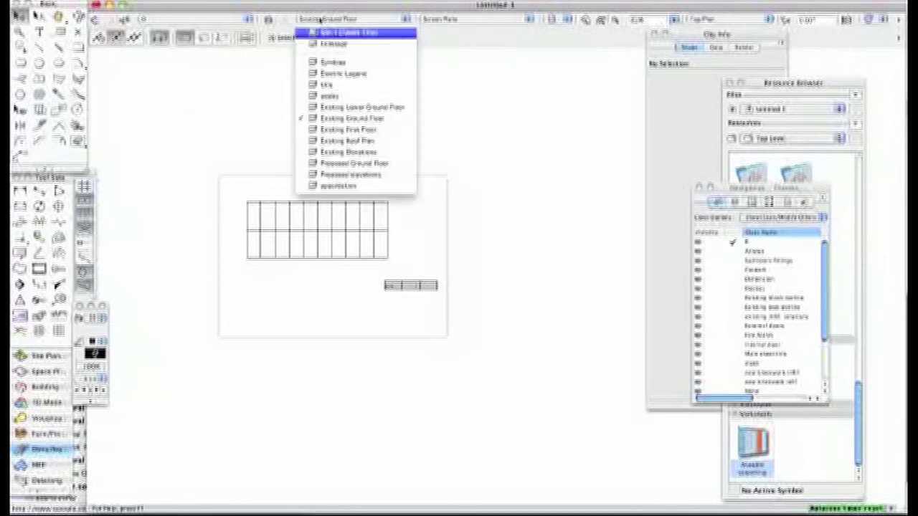
{"action": "left_click", "coordinate": [328, 108]}
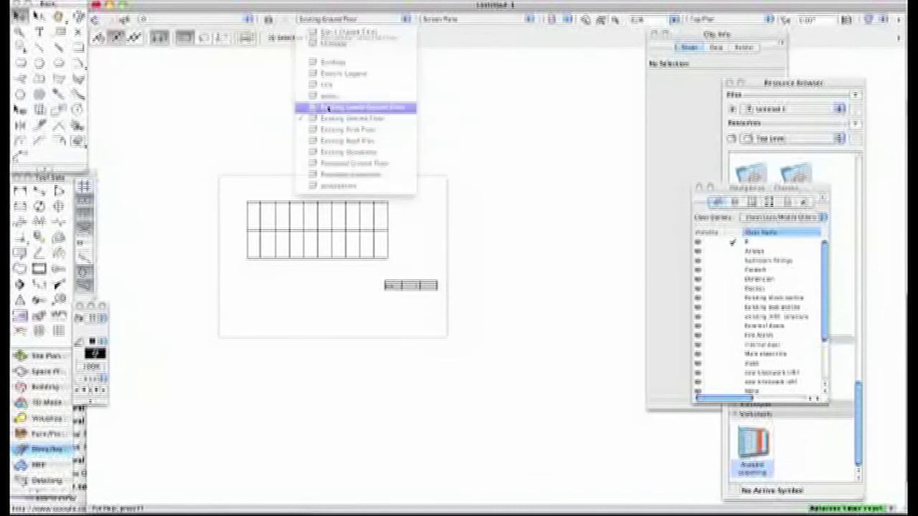
{"action": "left_click", "coordinate": [331, 20]}
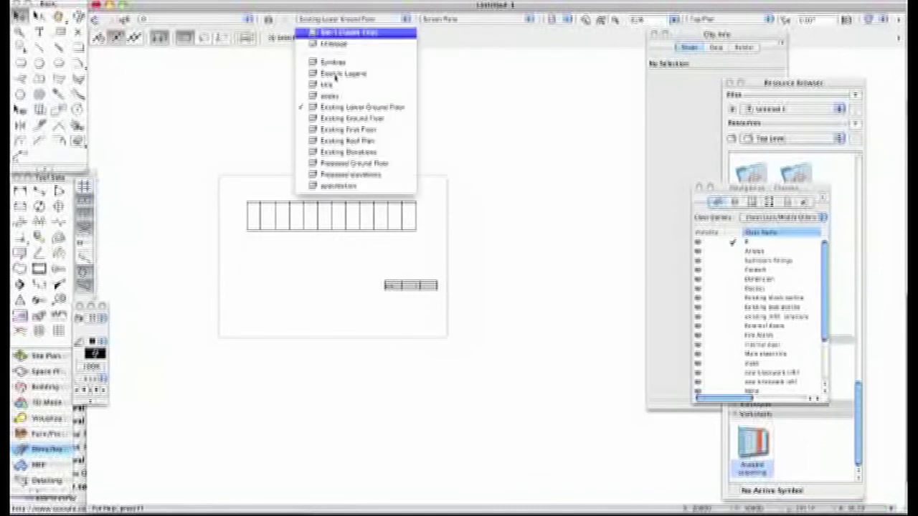
{"action": "left_click", "coordinate": [339, 119]}
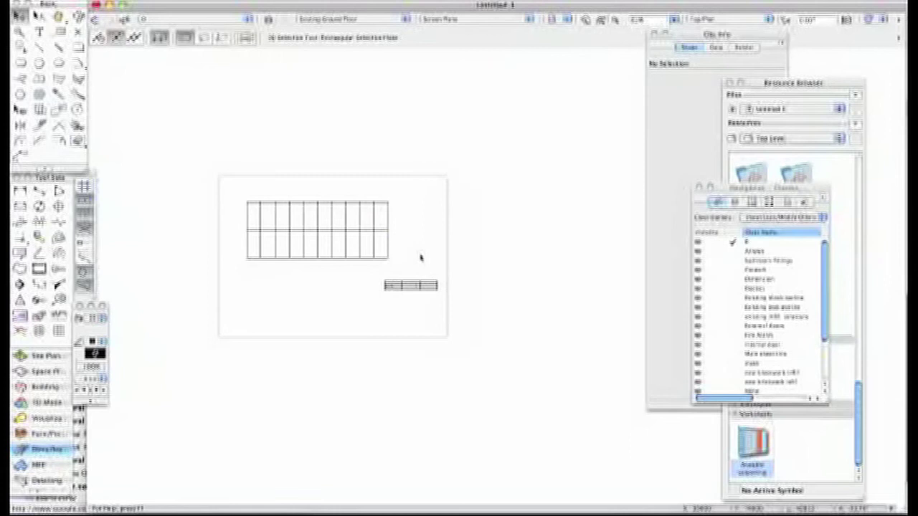
- Delete the placed analysis worksheet from the drawing and bring the Resource Browser forward
{"action": "left_click", "coordinate": [413, 282]}
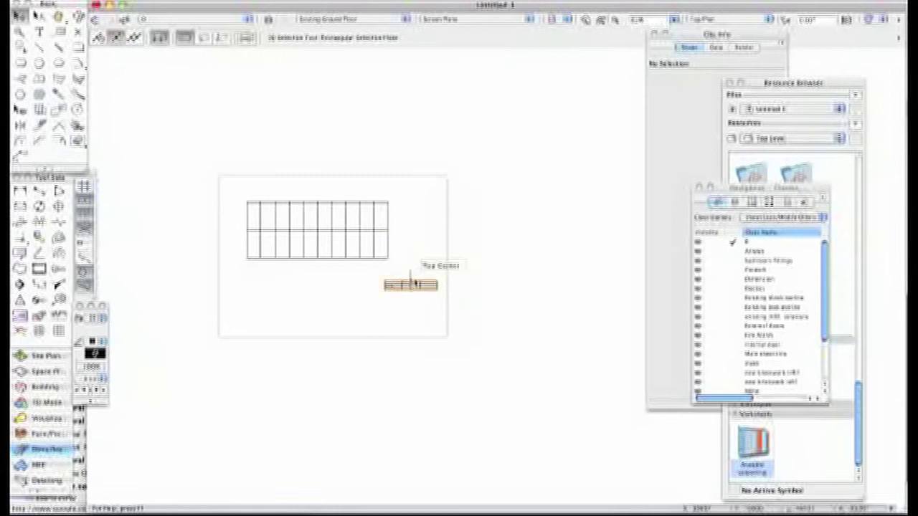
{"action": "key", "text": "Delete"}
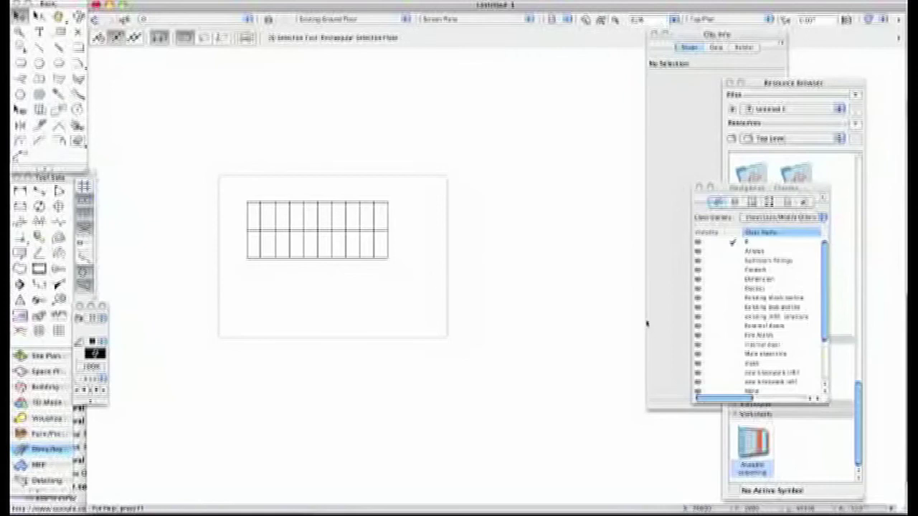
{"action": "left_click", "coordinate": [842, 227]}
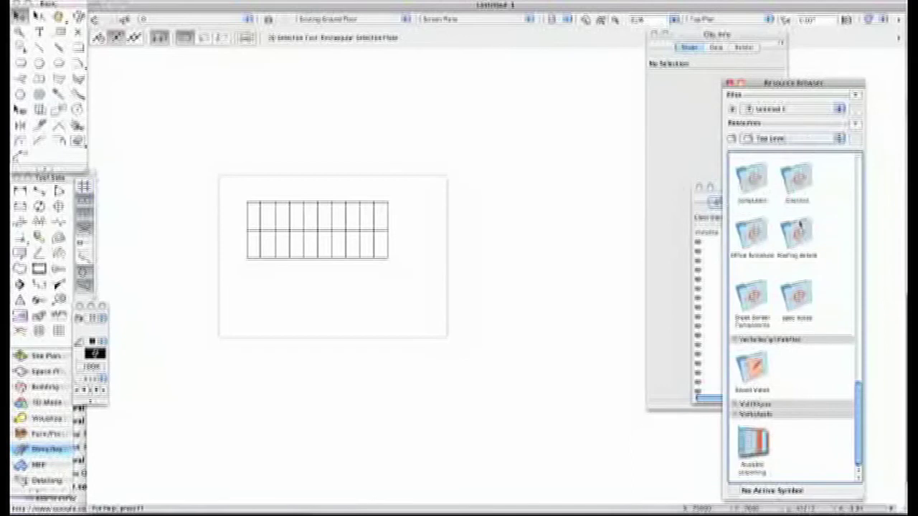
- Create a new 3-by-3 worksheet resource named Car park spaces both in Untitled 1
{"action": "right_click", "coordinate": [801, 369]}
{"action": "mouse_move", "coordinate": [809, 417]}
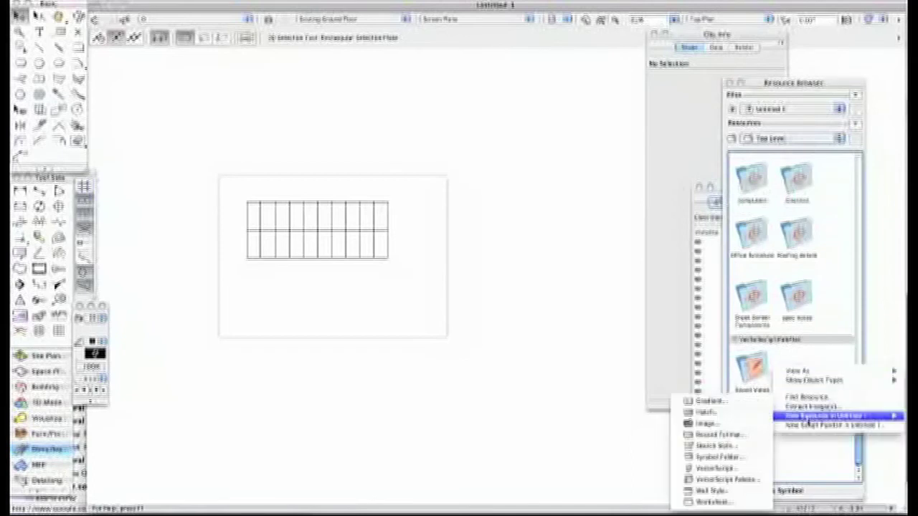
{"action": "left_click", "coordinate": [717, 503]}
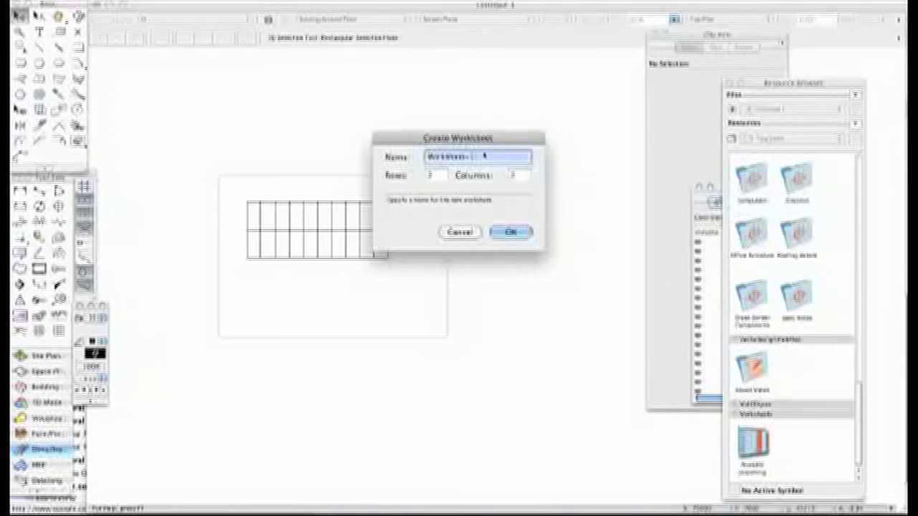
{"action": "type", "text": "Fai"}
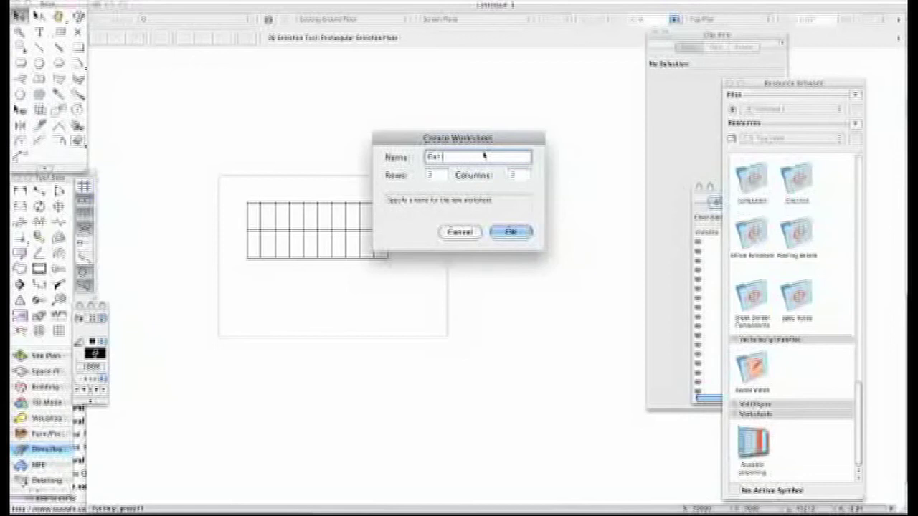
{"action": "type", "text": "r conc space test"}
{"action": "key", "text": "Return"}
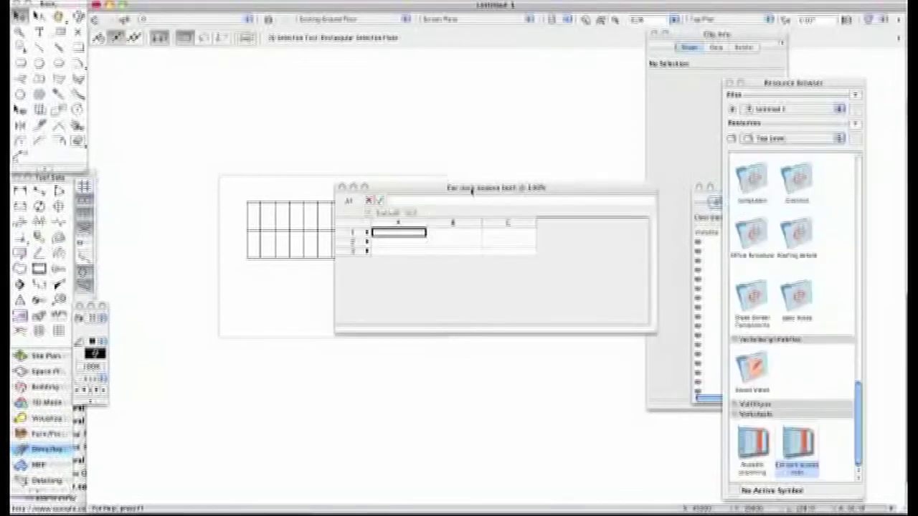
- Enter heading No. in B1 and row labels Lower in A2 and Upper in A3
{"action": "left_click_drag", "start_coordinate": [472, 190], "coordinate": [420, 307]}
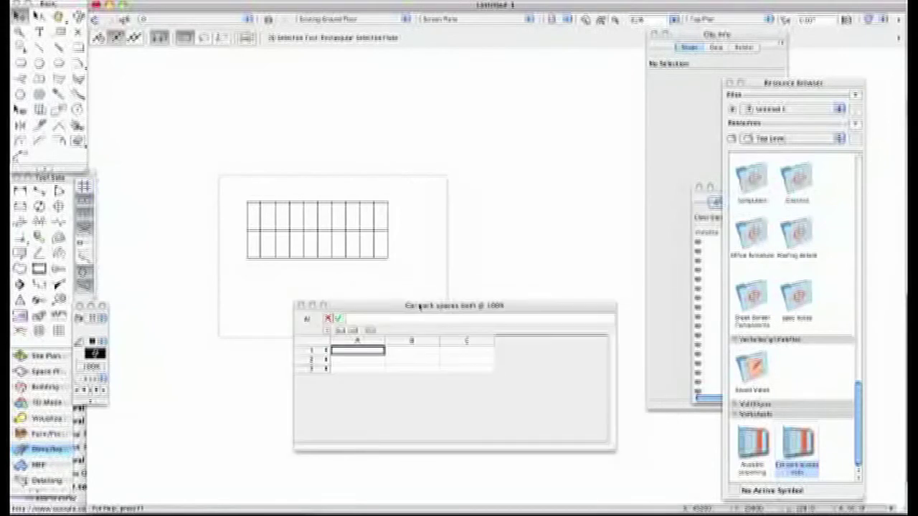
{"action": "left_click", "coordinate": [420, 307]}
{"action": "left_click", "coordinate": [413, 352]}
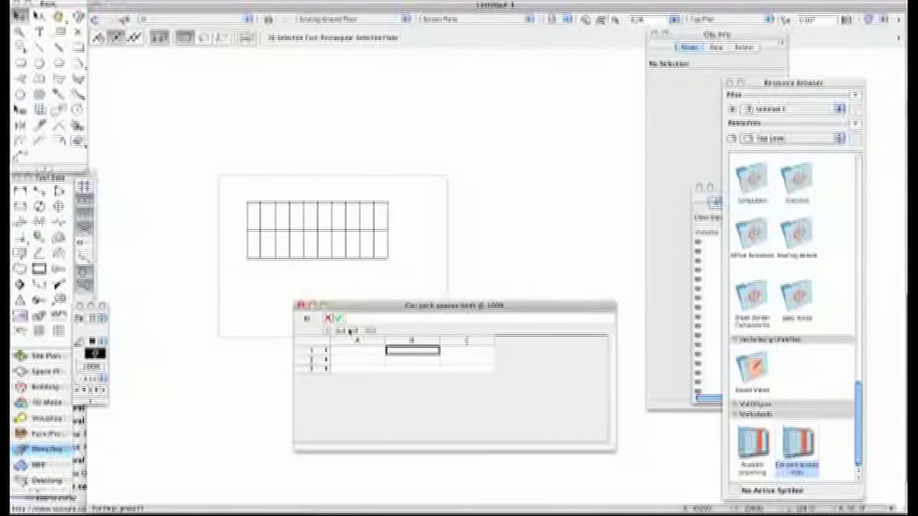
{"action": "type", "text": "="}
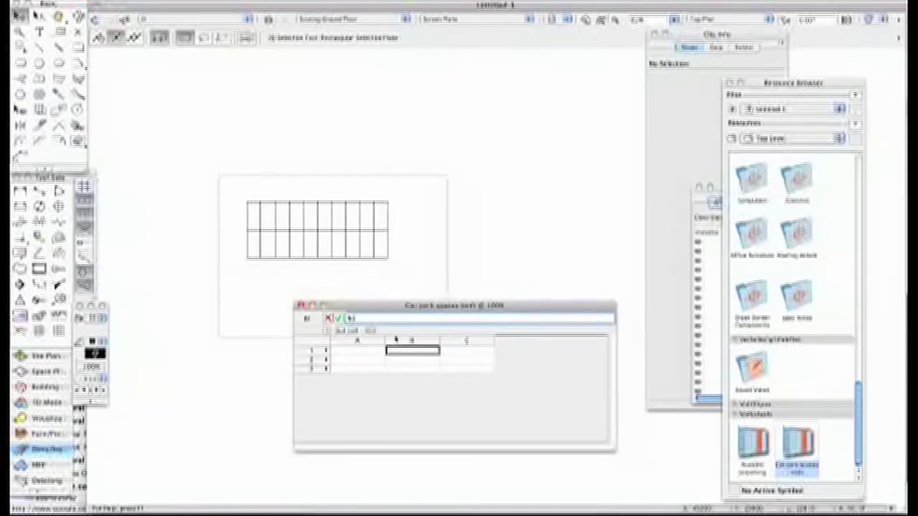
{"action": "left_click", "coordinate": [338, 318]}
{"action": "left_click", "coordinate": [358, 361]}
{"action": "type", "text": "ul"}
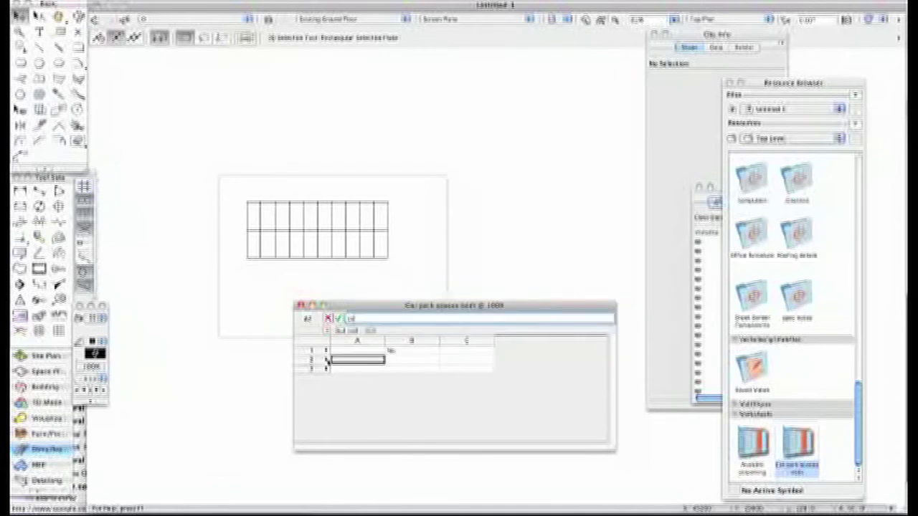
{"action": "left_click", "coordinate": [338, 318]}
{"action": "left_click", "coordinate": [351, 371]}
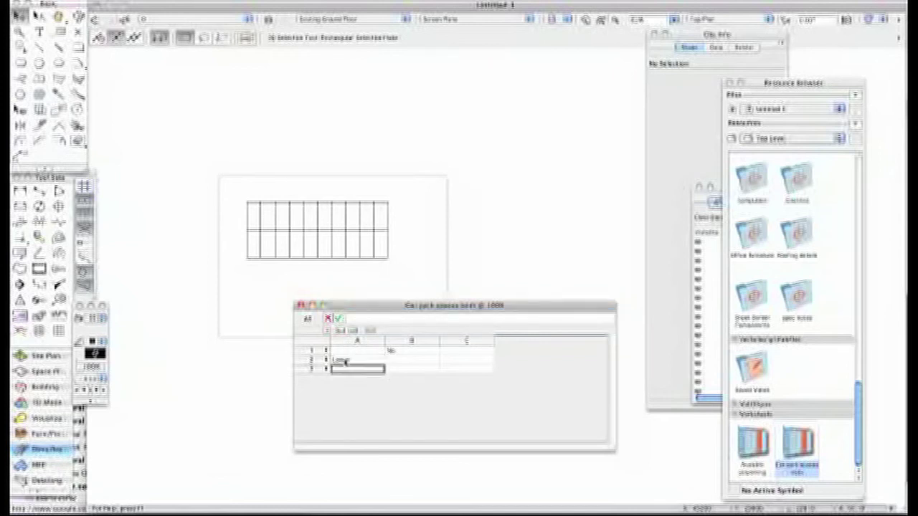
{"action": "type", "text": "Upper"}
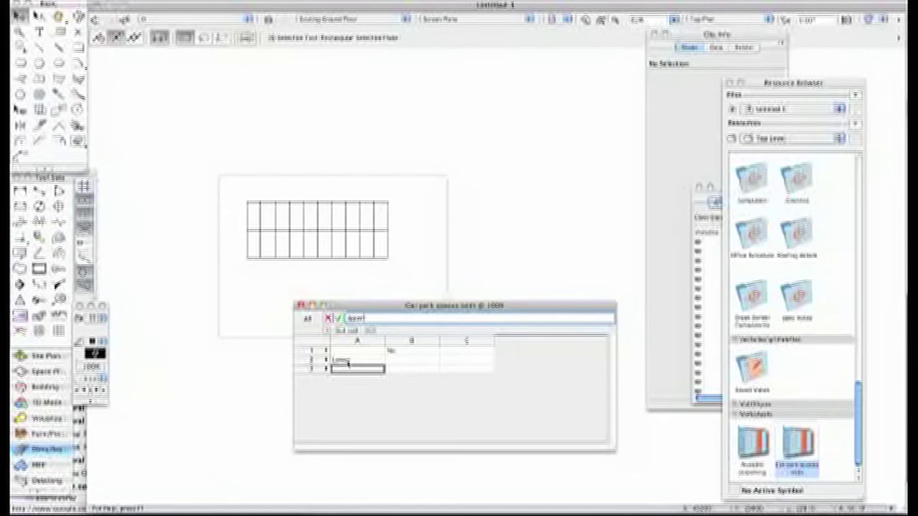
{"action": "left_click", "coordinate": [337, 319]}
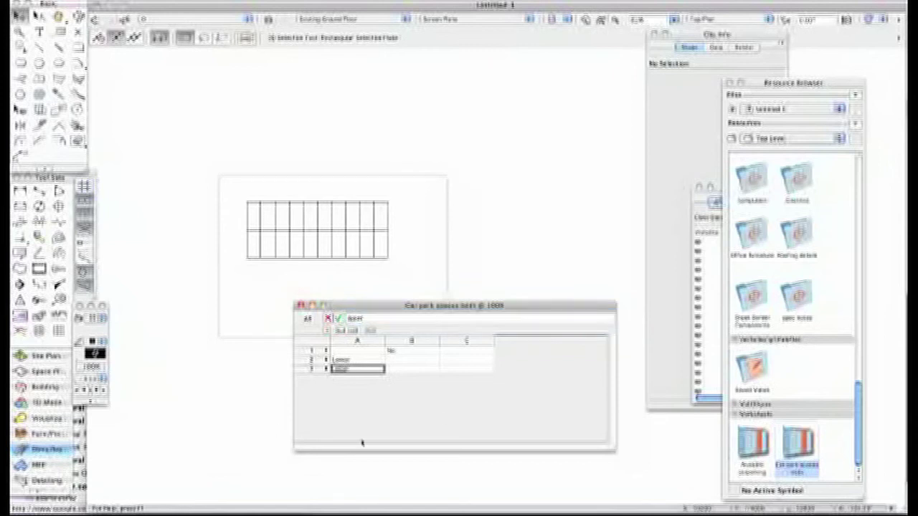
{"action": "left_click", "coordinate": [395, 360]}
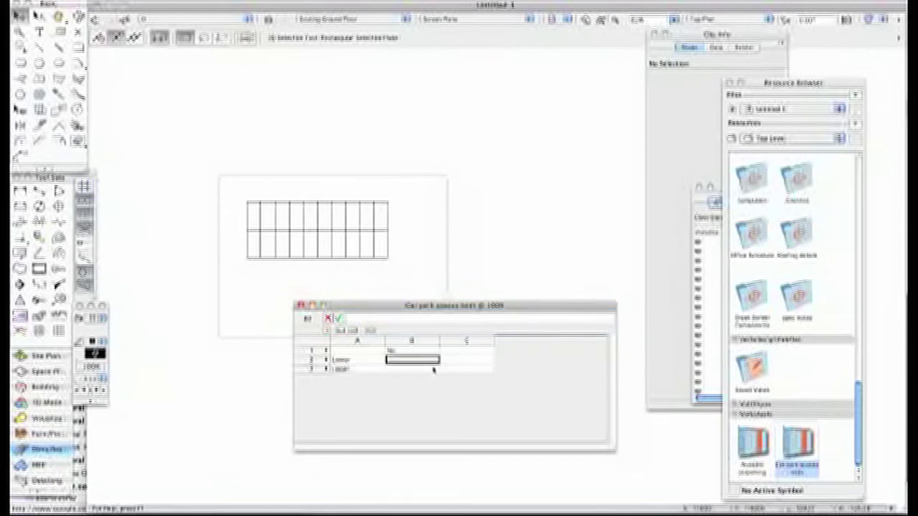
- Insert a Count function into worksheet cell B2
{"action": "left_click", "coordinate": [327, 331]}
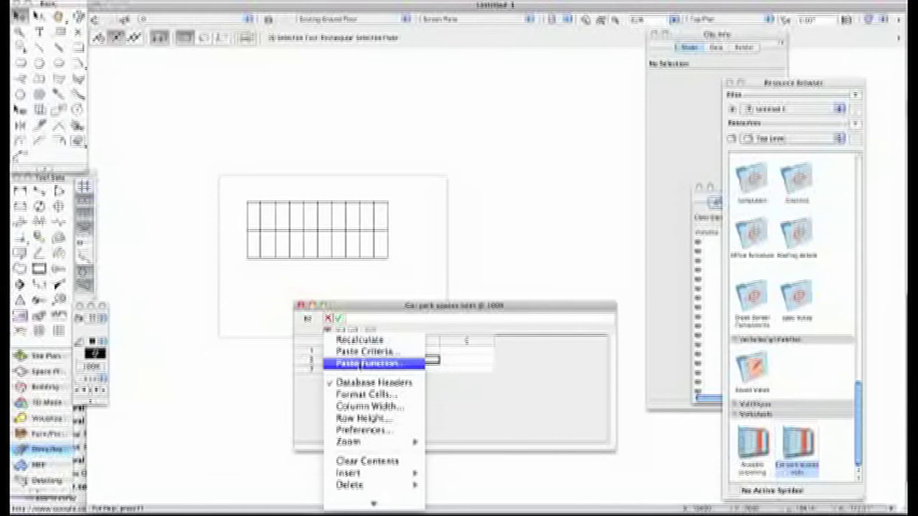
{"action": "left_click", "coordinate": [363, 365]}
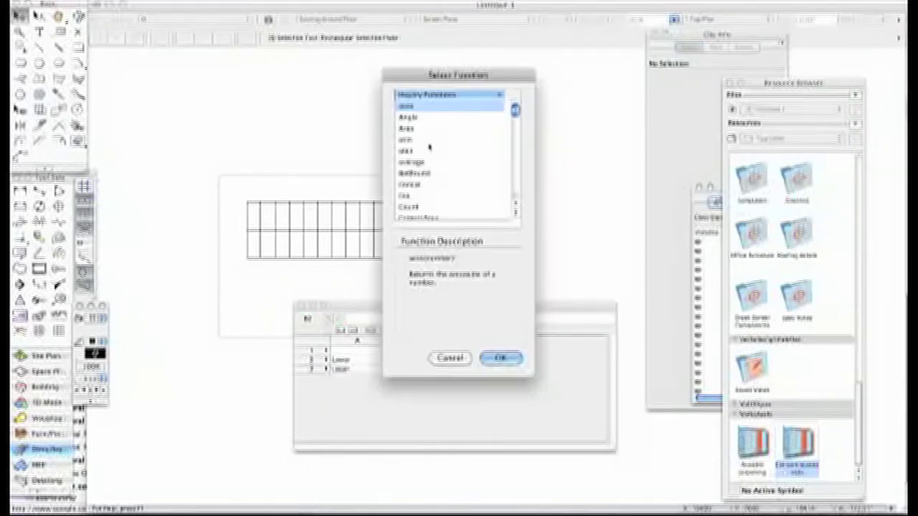
{"action": "left_click", "coordinate": [422, 208]}
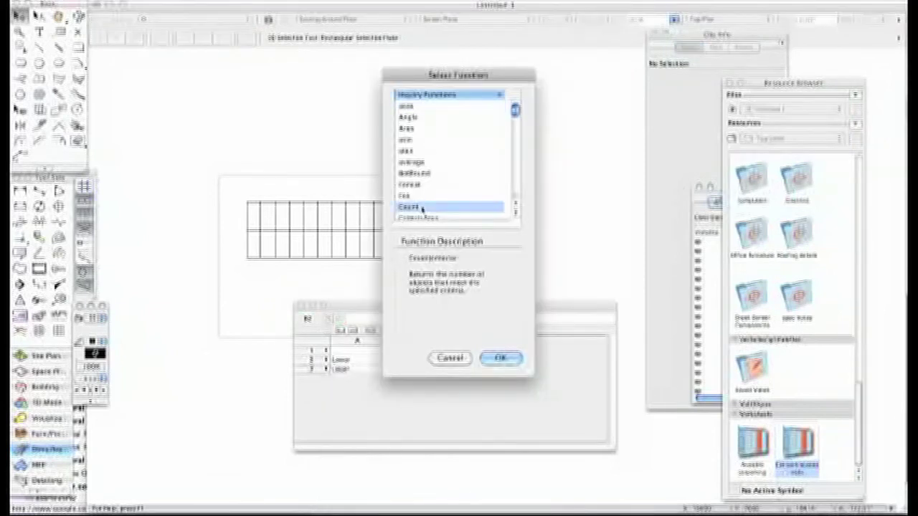
{"action": "left_click", "coordinate": [496, 359]}
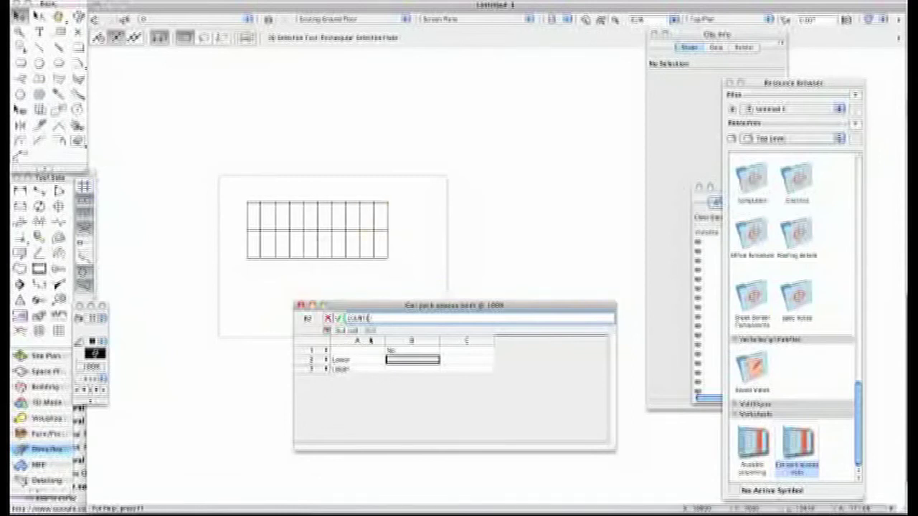
- Limit B2's count to Carpark class on Existing Lower Ground Floor and commit it, giving 12
{"action": "left_click", "coordinate": [326, 331]}
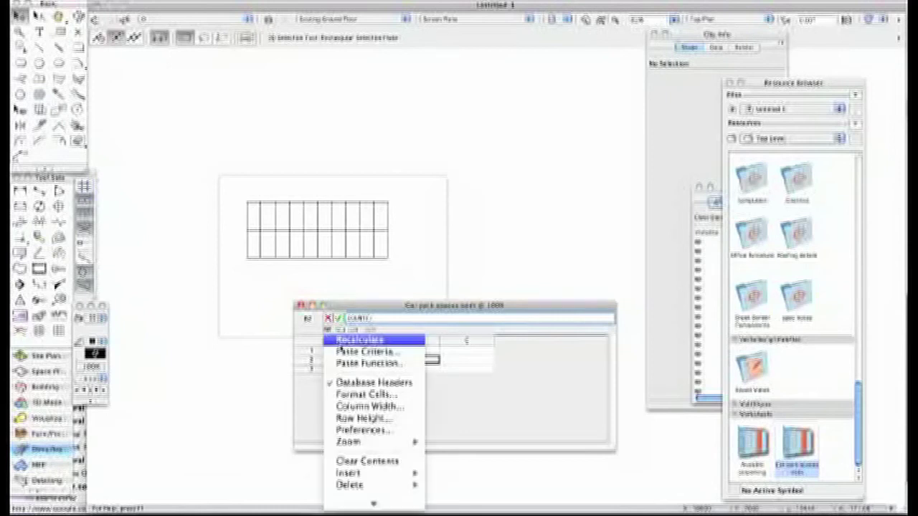
{"action": "left_click", "coordinate": [365, 351]}
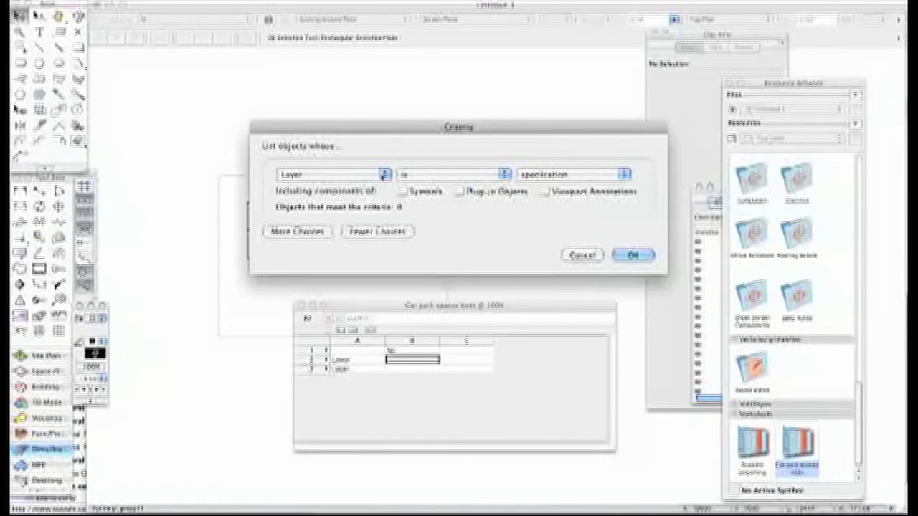
{"action": "left_click", "coordinate": [579, 176]}
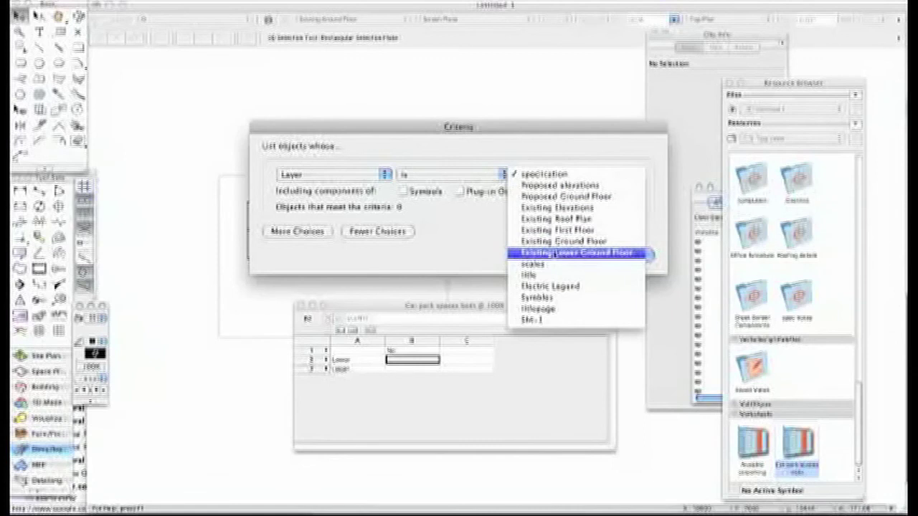
{"action": "left_click", "coordinate": [556, 254]}
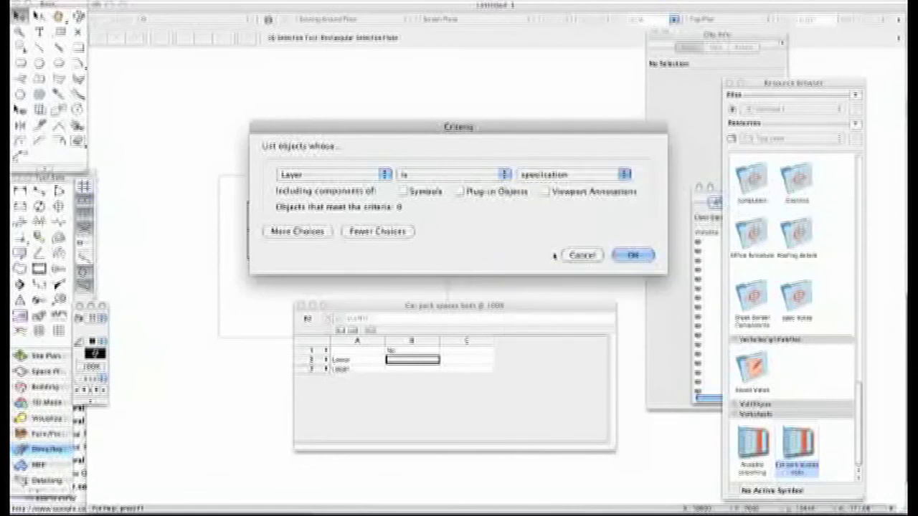
{"action": "left_click", "coordinate": [296, 232]}
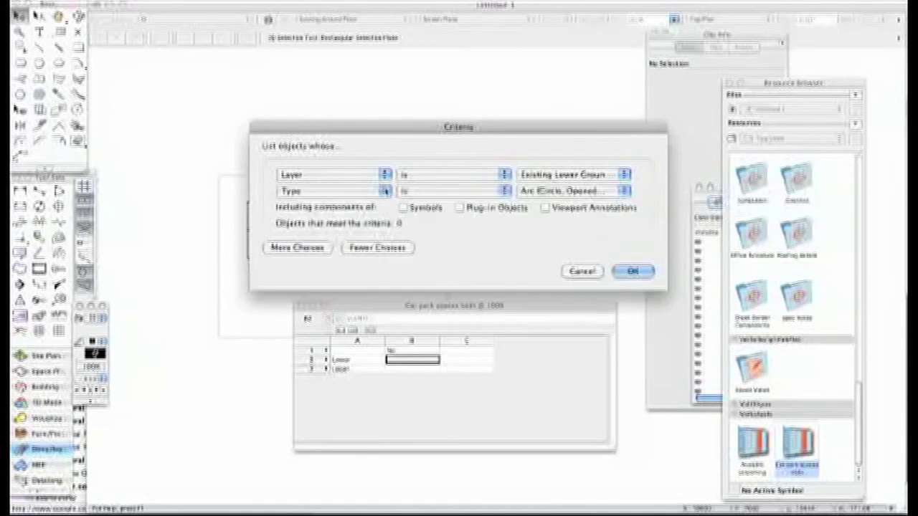
{"action": "left_click", "coordinate": [385, 191]}
{"action": "left_click", "coordinate": [301, 205]}
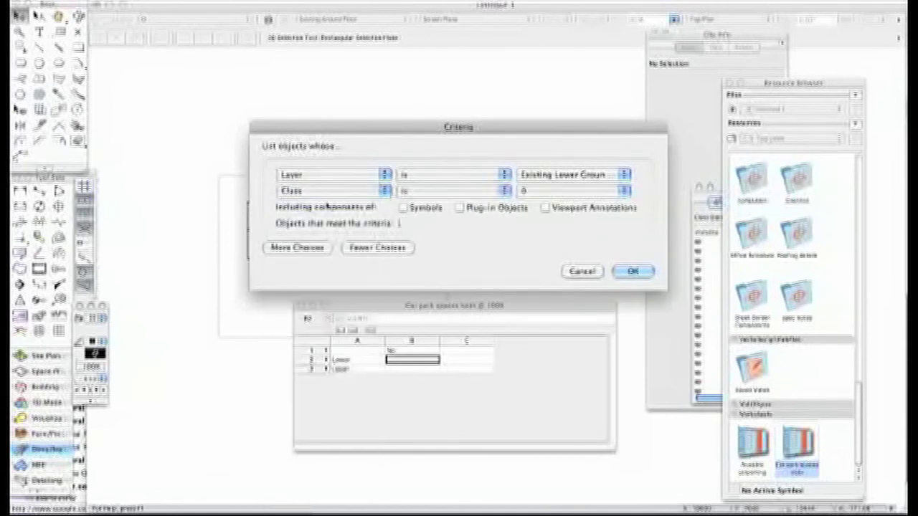
{"action": "left_click", "coordinate": [628, 191]}
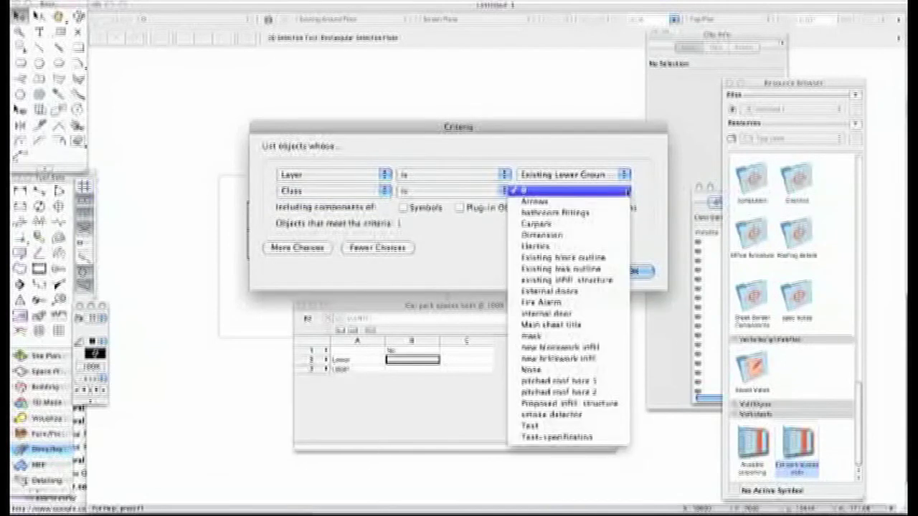
{"action": "left_click", "coordinate": [540, 224]}
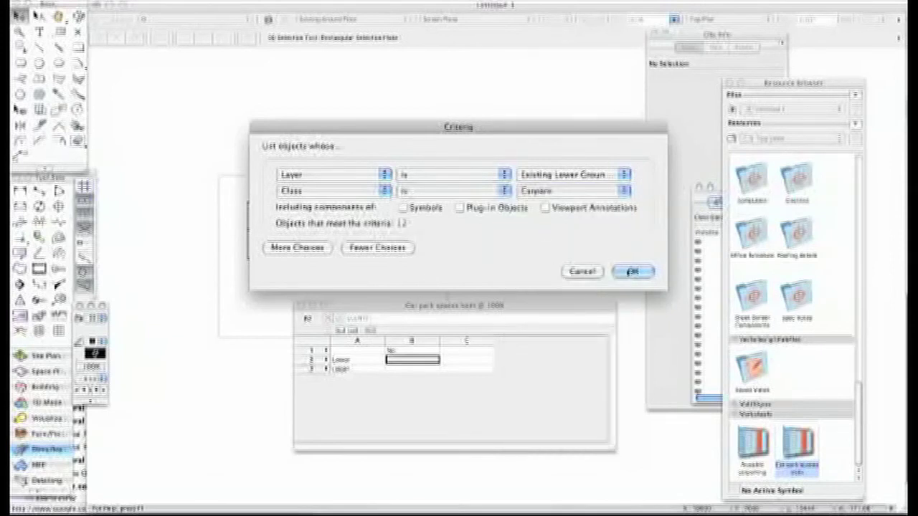
{"action": "left_click", "coordinate": [631, 271]}
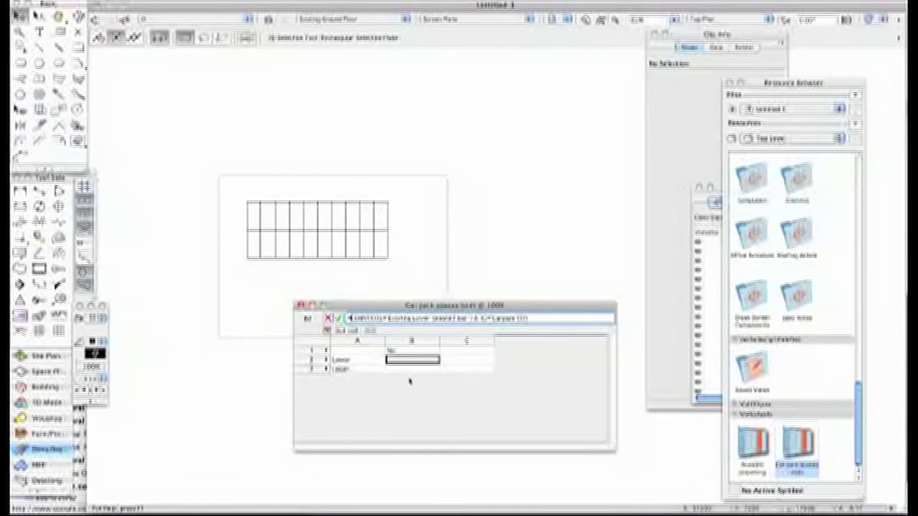
{"action": "key", "text": "Return"}
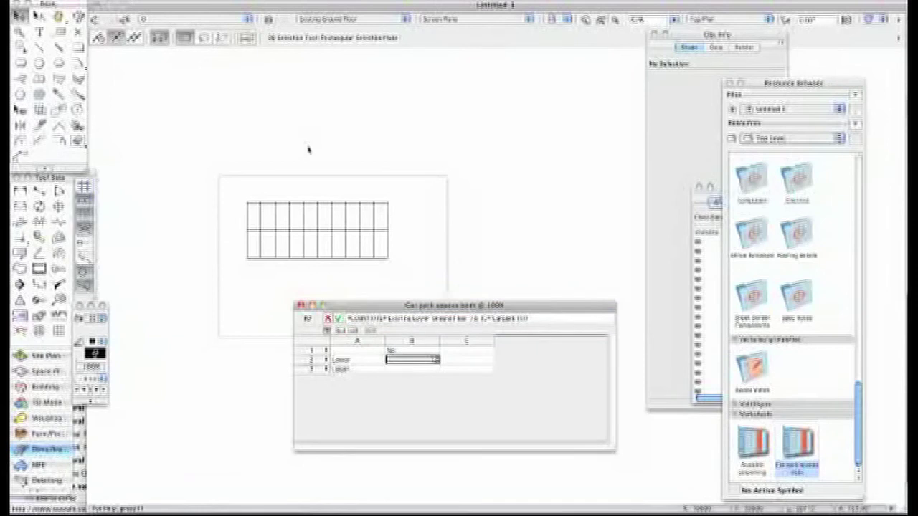
{"action": "left_click", "coordinate": [401, 370]}
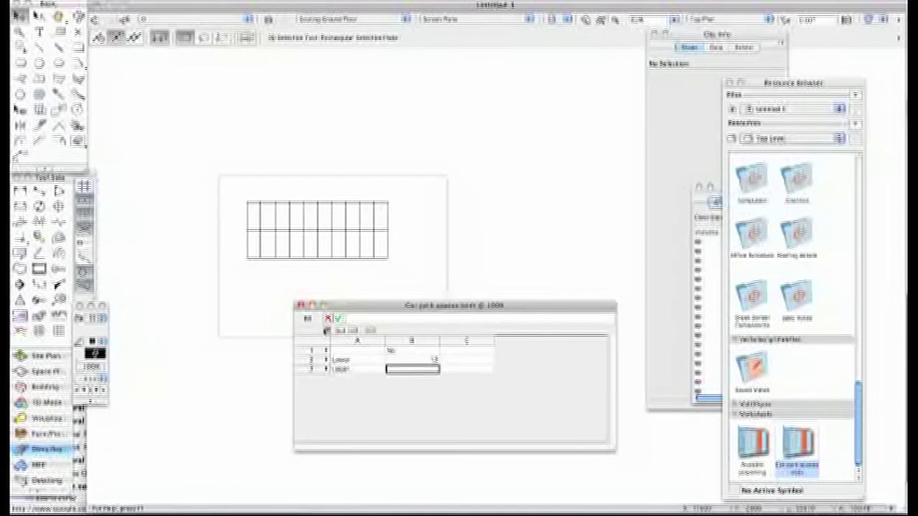
- Insert a Count function into worksheet cell B3
{"action": "left_click", "coordinate": [326, 332]}
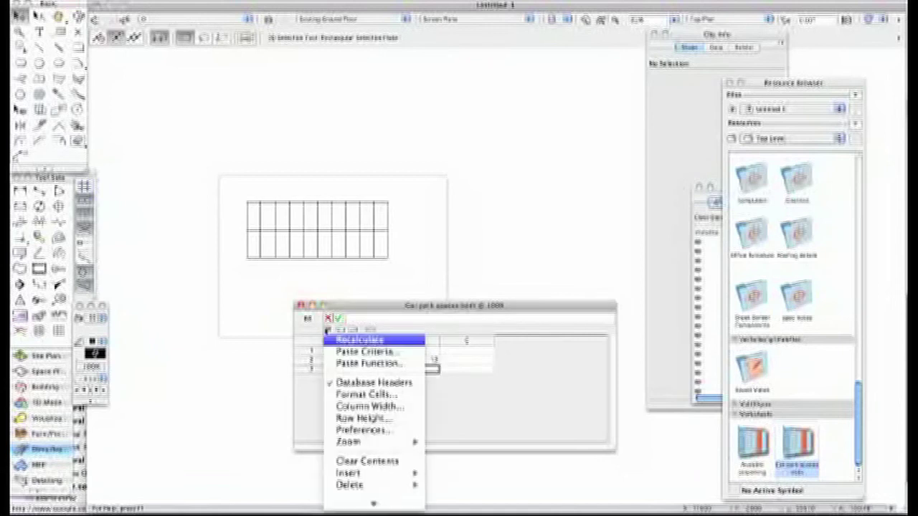
{"action": "left_click", "coordinate": [342, 364]}
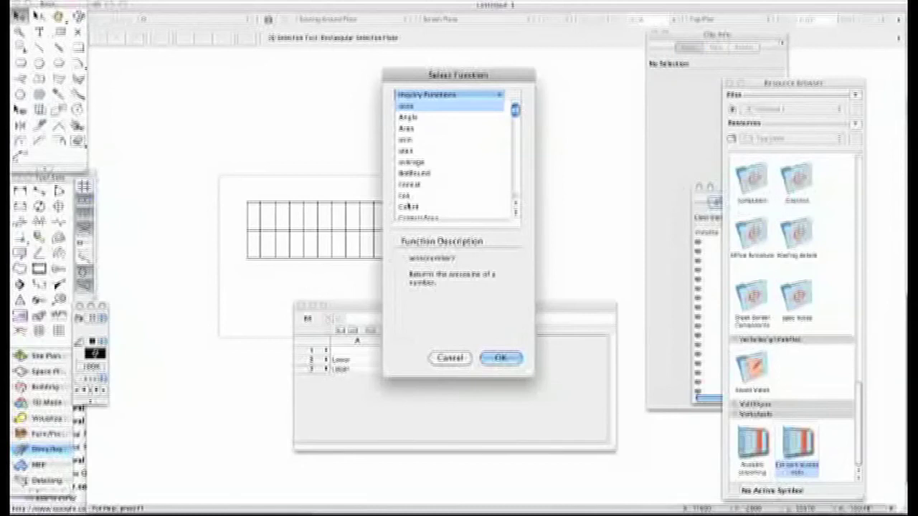
{"action": "left_click", "coordinate": [414, 207]}
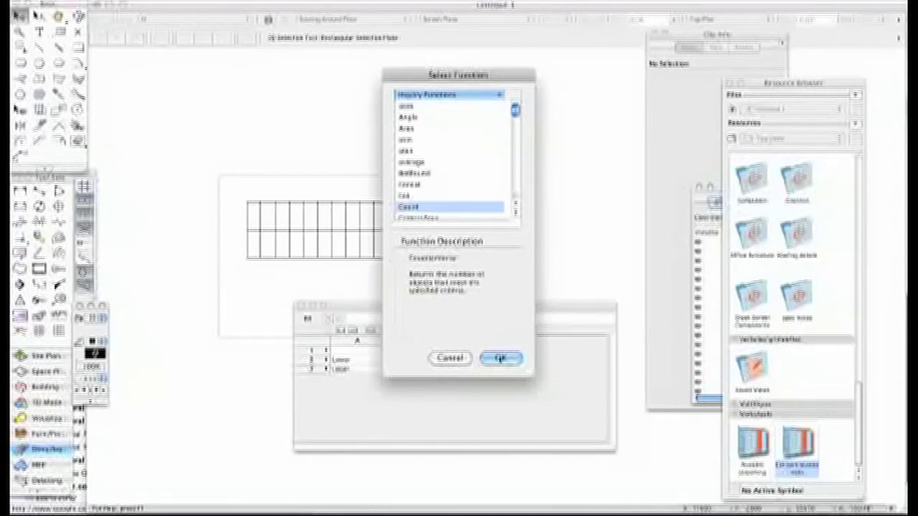
{"action": "left_click", "coordinate": [500, 358]}
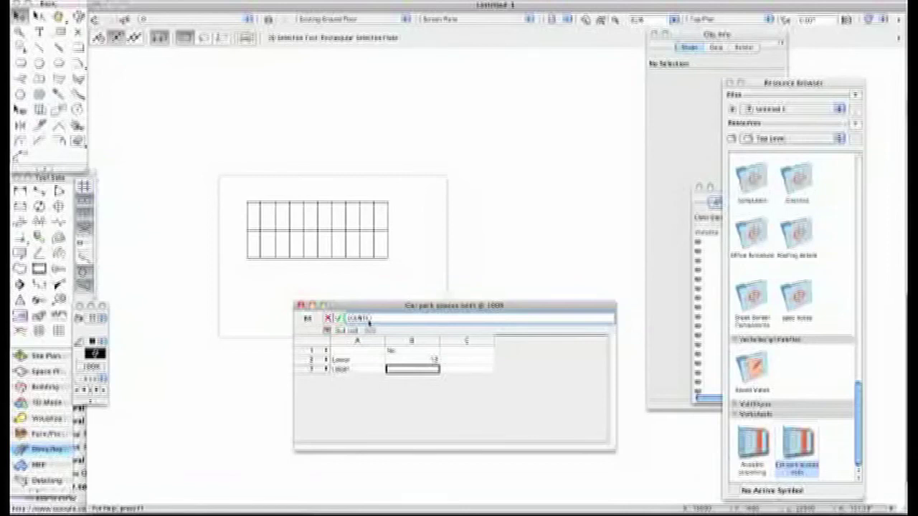
- Limit B3's count to Carpark class on Existing Ground Floor and commit it, giving 20
{"action": "left_click", "coordinate": [326, 331]}
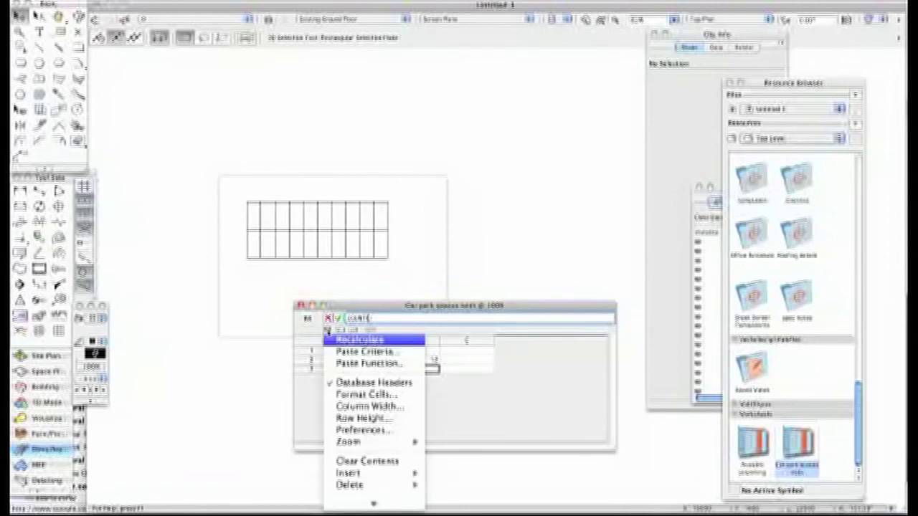
{"action": "left_click", "coordinate": [349, 351]}
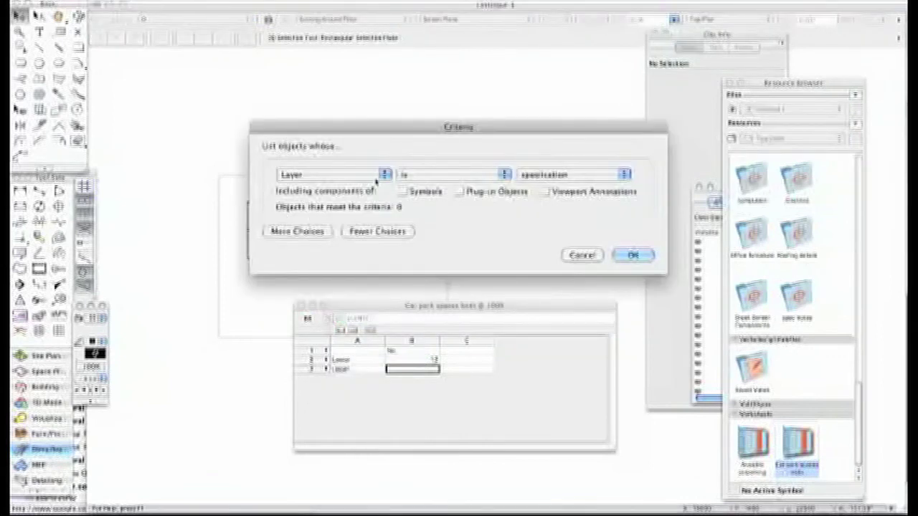
{"action": "left_click", "coordinate": [574, 177]}
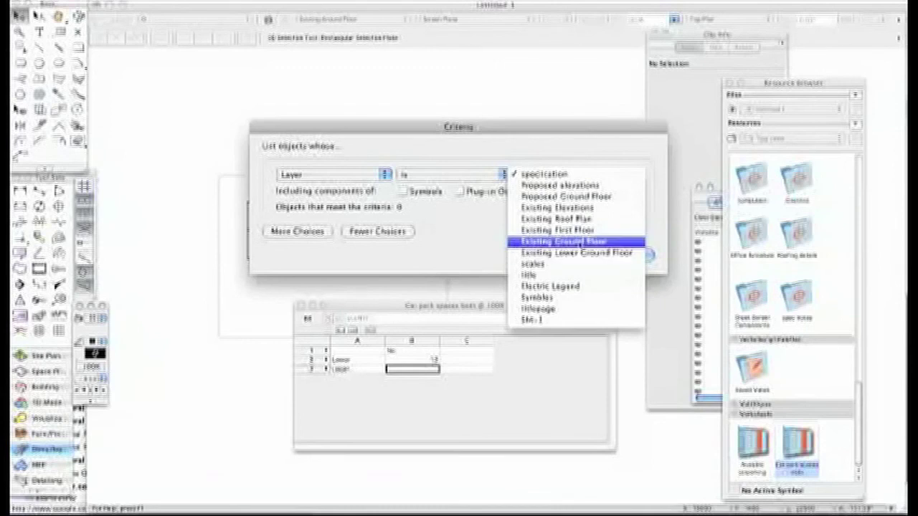
{"action": "left_click", "coordinate": [581, 242]}
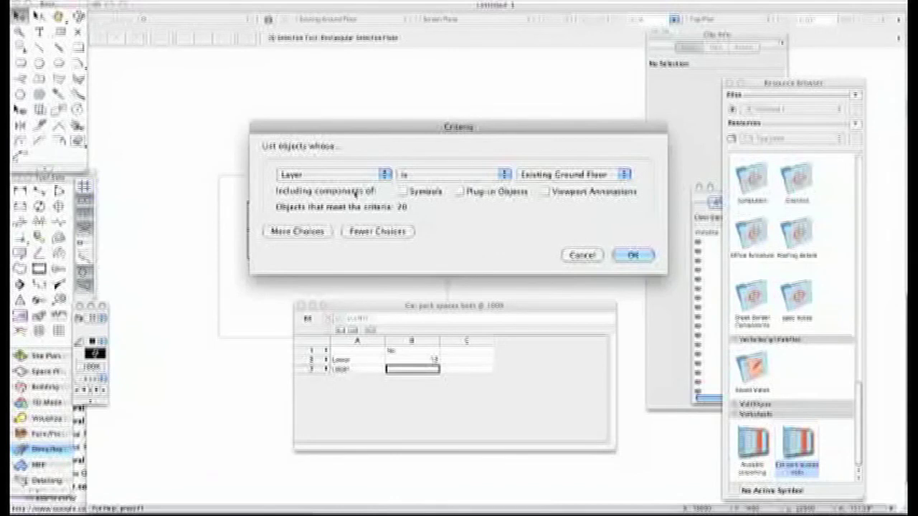
{"action": "left_click", "coordinate": [304, 232]}
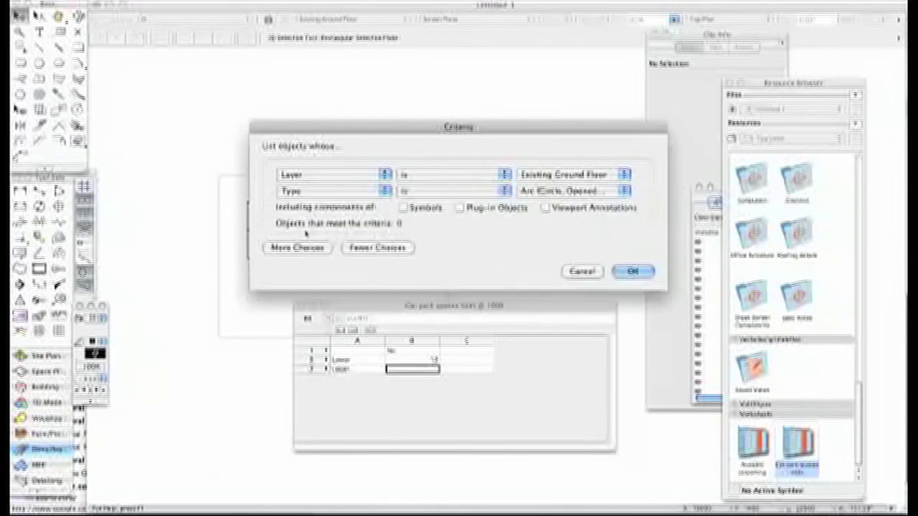
{"action": "left_click", "coordinate": [322, 191]}
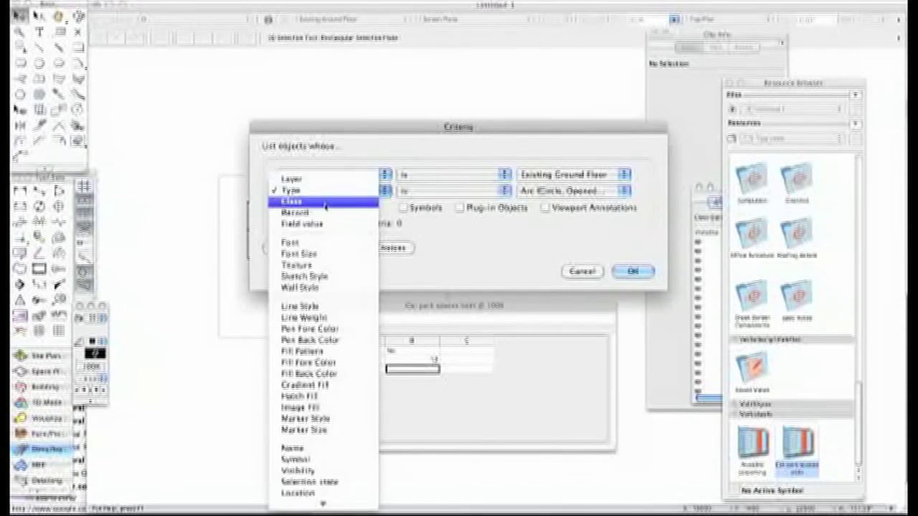
{"action": "left_click", "coordinate": [325, 205]}
{"action": "left_click", "coordinate": [566, 192]}
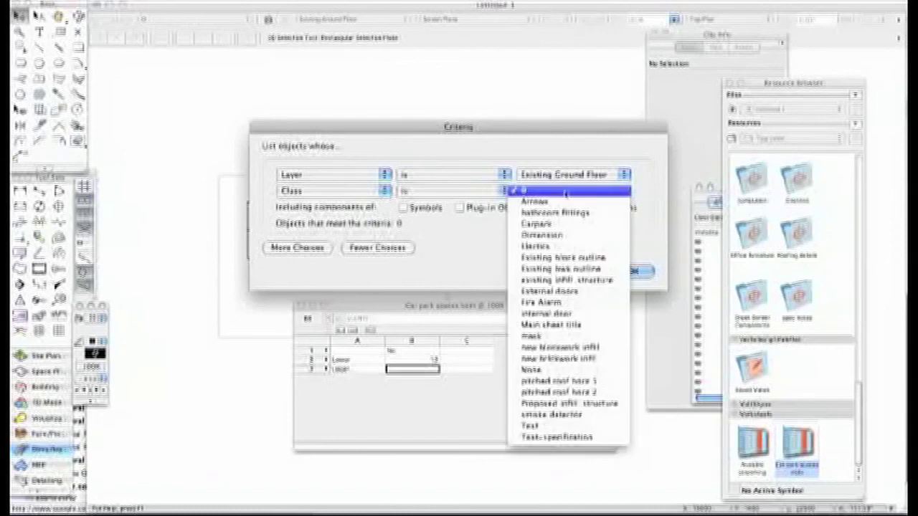
{"action": "left_click", "coordinate": [562, 225]}
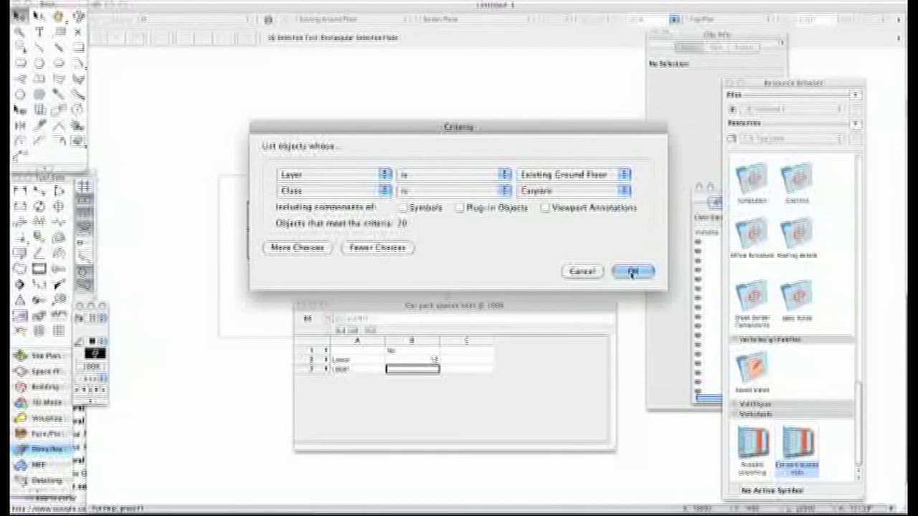
{"action": "left_click", "coordinate": [632, 272]}
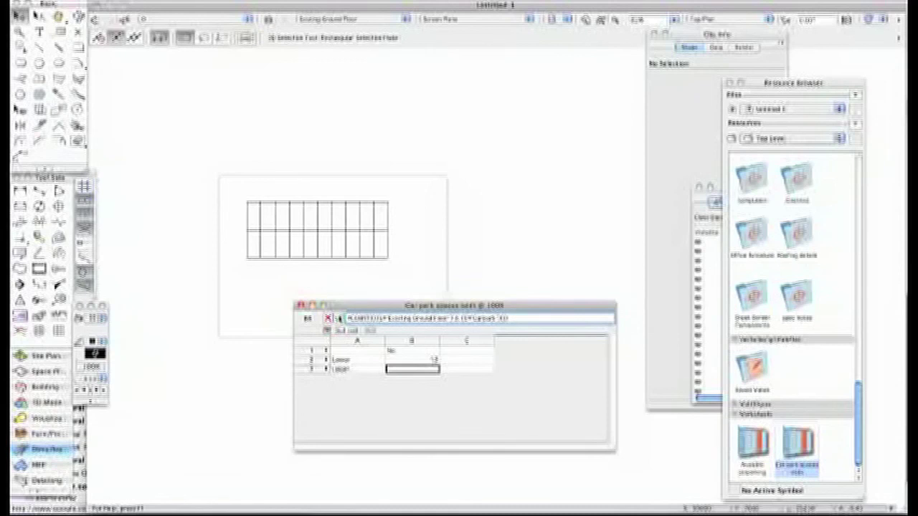
{"action": "key", "text": "Return"}
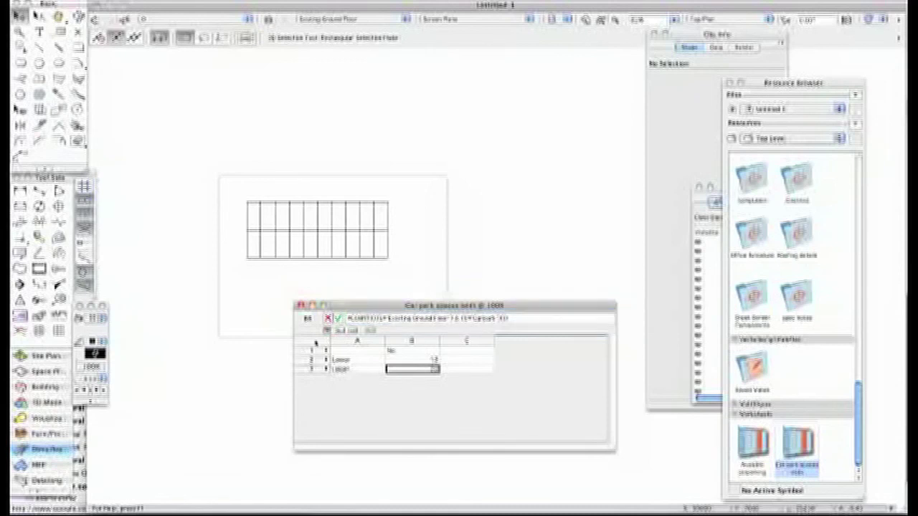
- Close the worksheet window and drag Car park spaces both onto the drawing page
{"action": "key", "text": "super+w"}
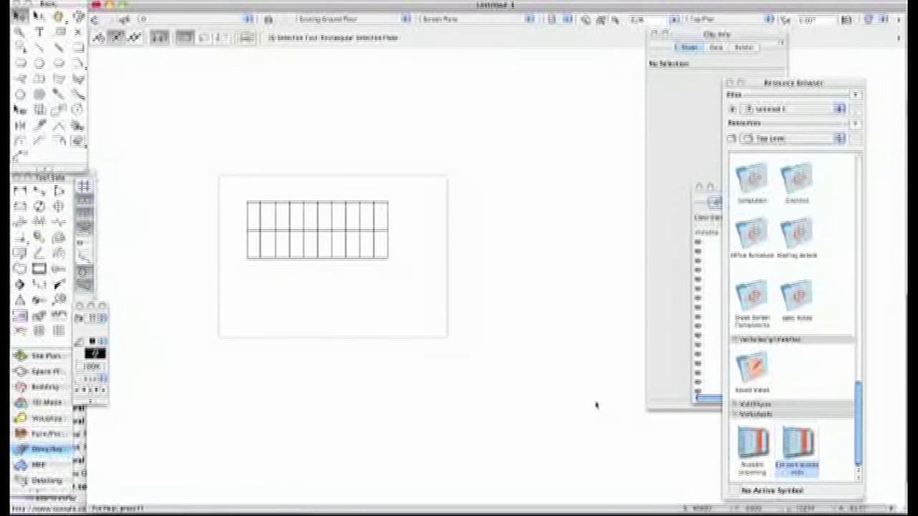
{"action": "mouse_move", "coordinate": [797, 445]}
{"action": "left_mouse_down"}
{"action": "mouse_move", "coordinate": [658, 434]}
{"action": "mouse_move", "coordinate": [422, 301]}
{"action": "mouse_move", "coordinate": [446, 298]}
{"action": "left_mouse_up"}
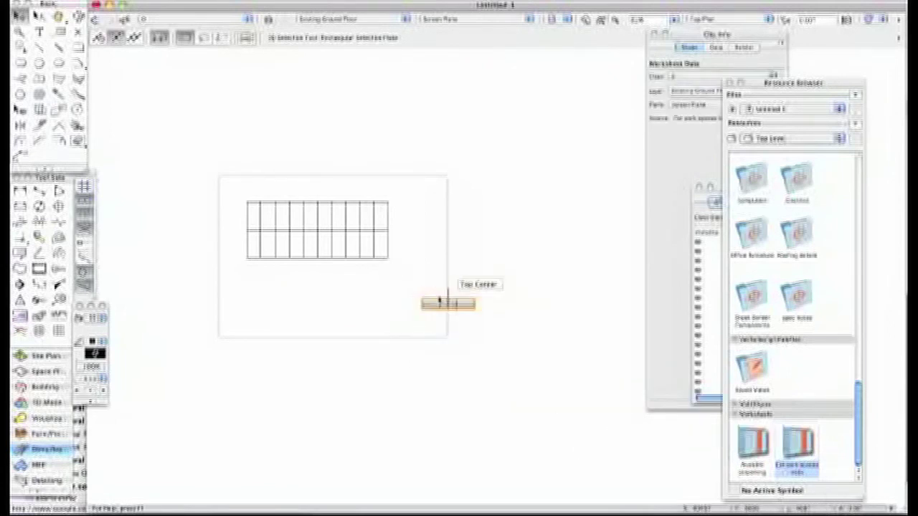
{"action": "scroll", "coordinate": [450, 302], "scroll_direction": "up", "scroll_amount": 3}
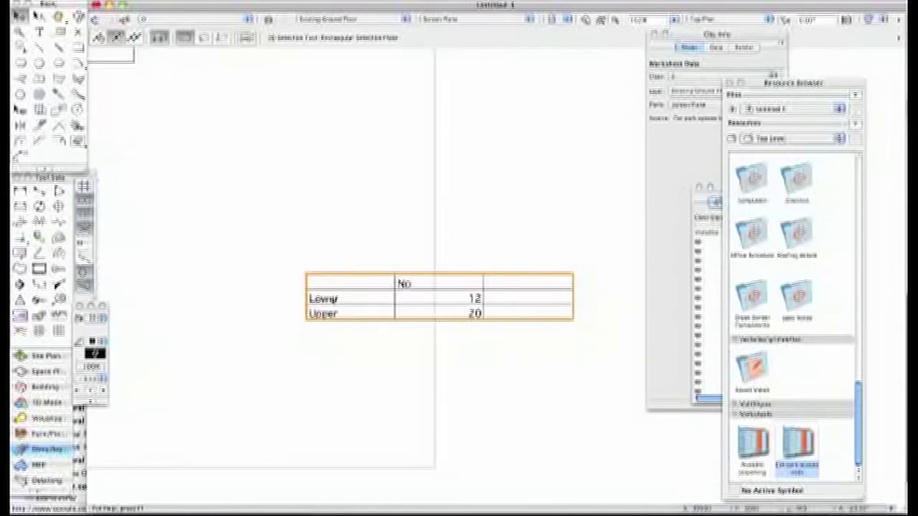
- Position the worksheet table below-right of the parking bay grid
{"action": "left_click", "coordinate": [291, 265]}
{"action": "left_click_drag", "start_coordinate": [337, 276], "coordinate": [109, 179]}
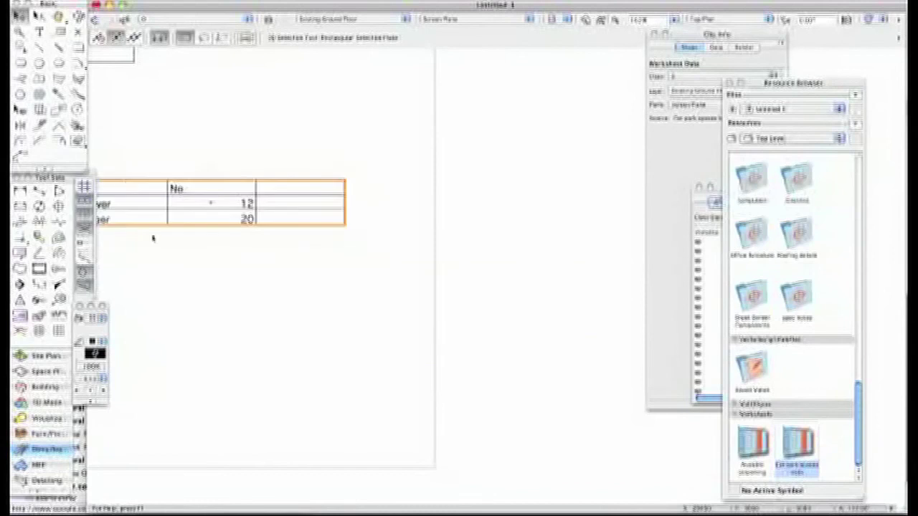
{"action": "scroll", "coordinate": [153, 236], "scroll_direction": "down", "scroll_amount": 4}
{"action": "left_click", "coordinate": [293, 270]}
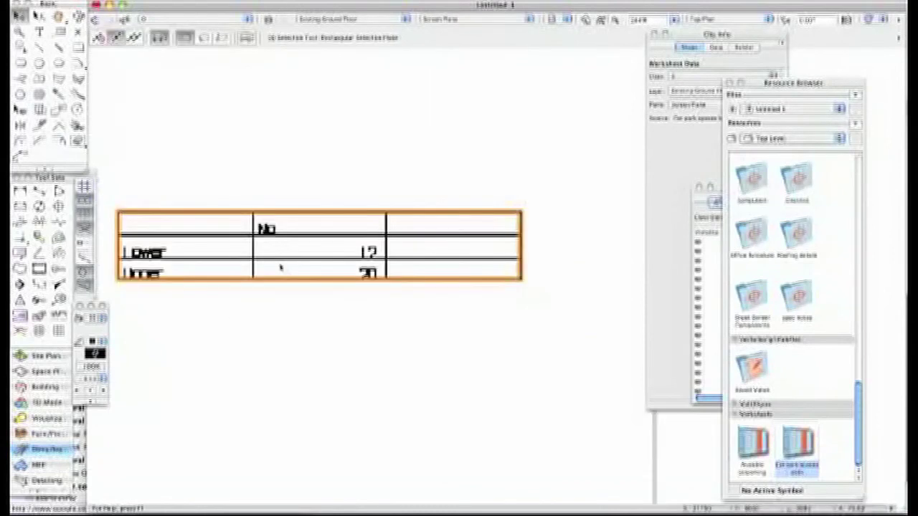
{"action": "left_click", "coordinate": [355, 292]}
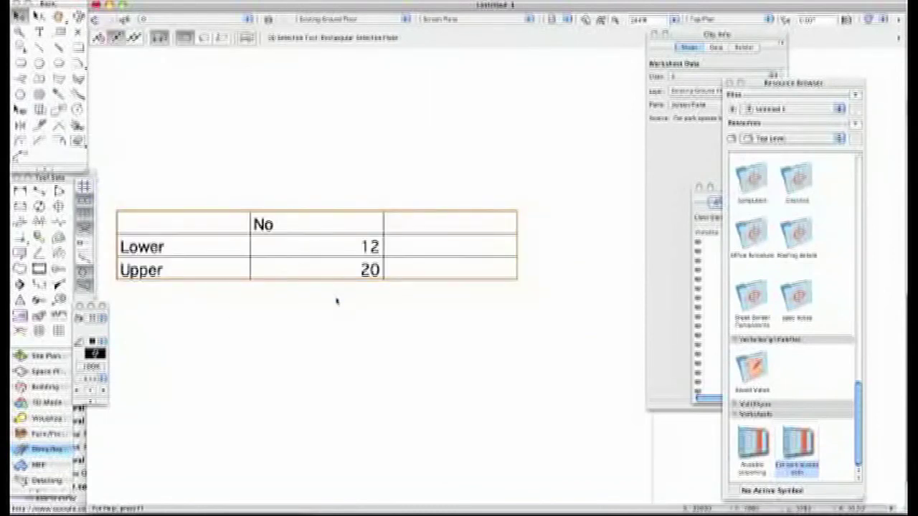
{"action": "left_click", "coordinate": [376, 276]}
{"action": "left_click", "coordinate": [321, 308]}
{"action": "scroll", "coordinate": [308, 300], "scroll_direction": "down", "scroll_amount": 5}
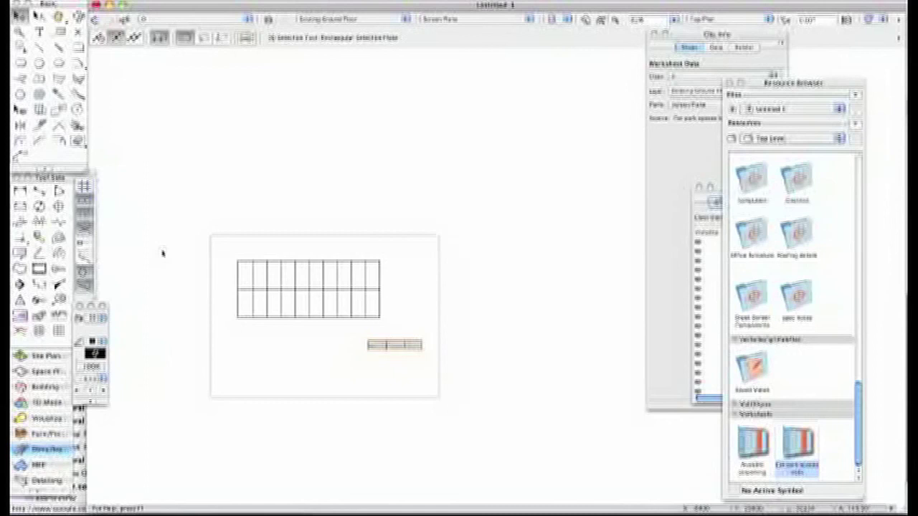
{"action": "left_click", "coordinate": [370, 343]}
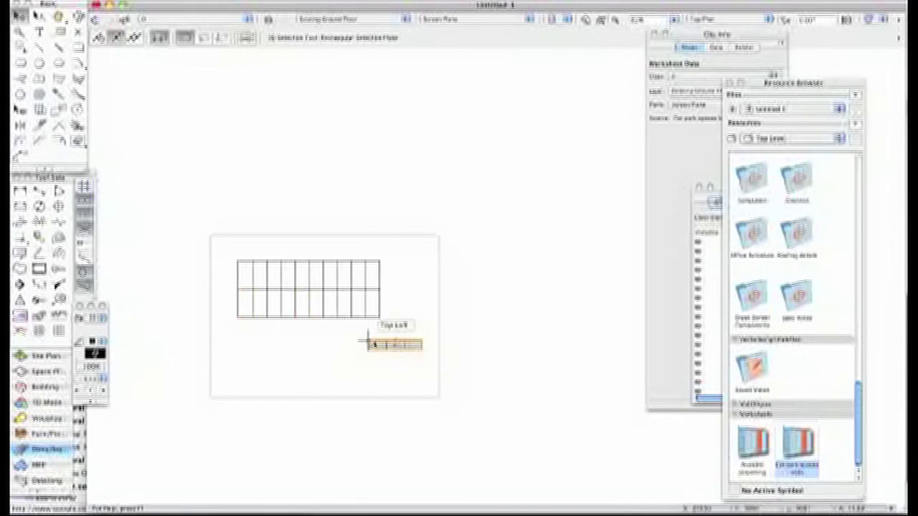